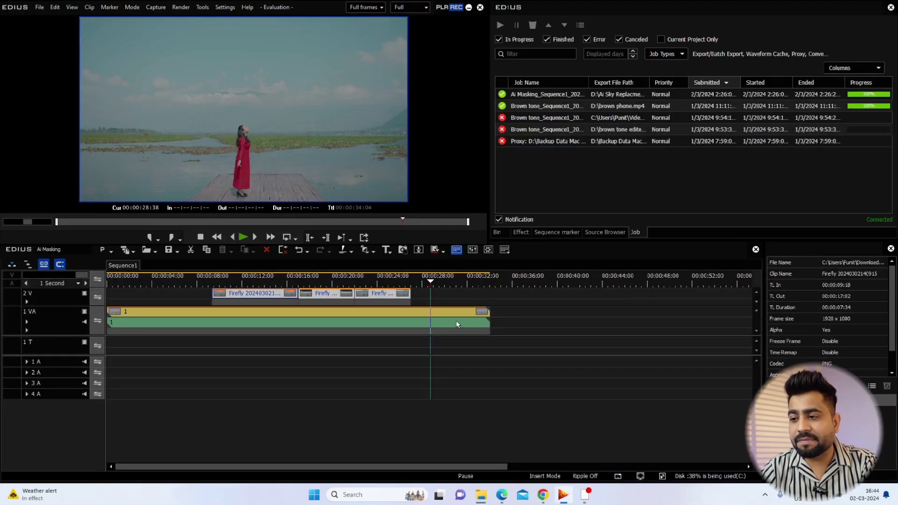
Step: Scrub through the sequence to compare the original footage with the sections whose sky is replaced by the Firefly clips
left_click_drag(424, 281, 224, 300)
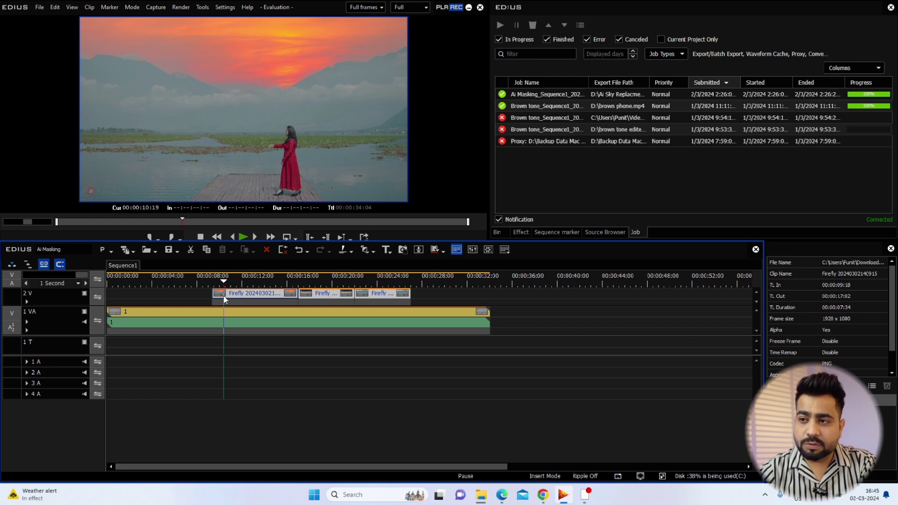
left_click_drag(224, 300, 375, 291)
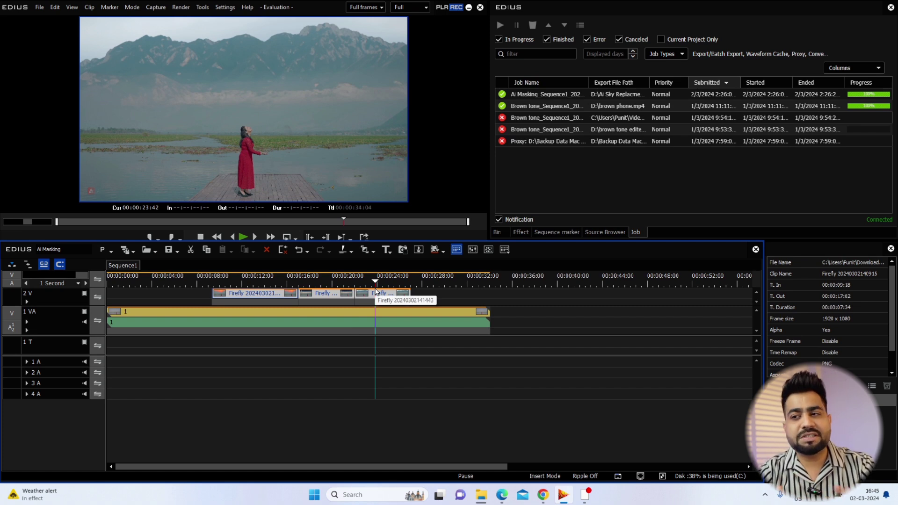
left_click(203, 316)
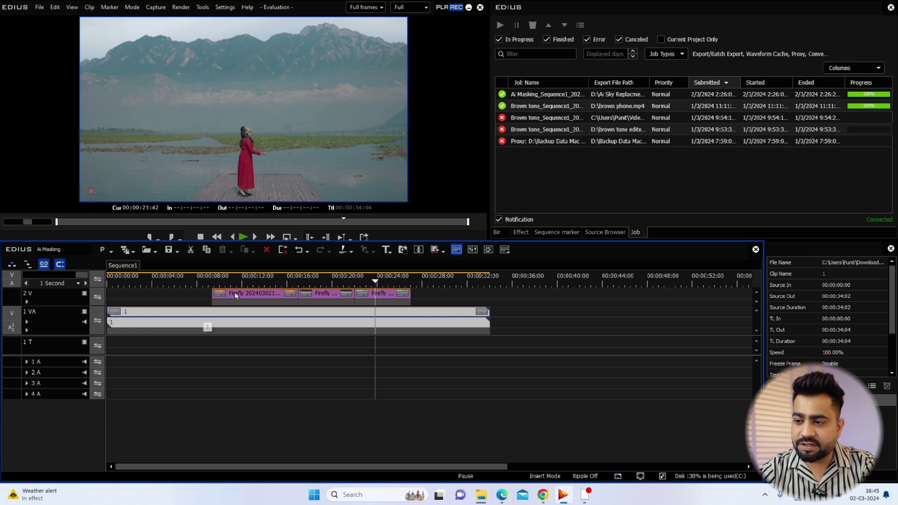
left_click_drag(377, 281, 165, 292)
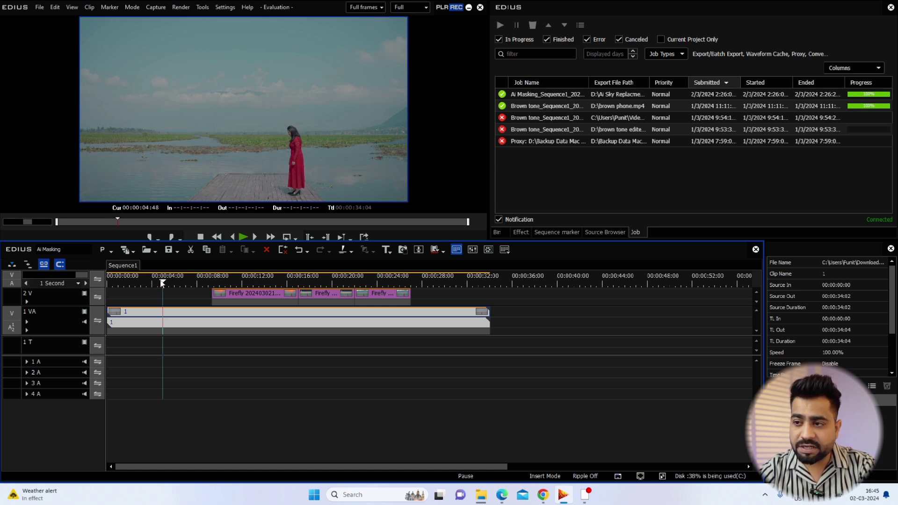
left_click_drag(163, 283, 252, 283)
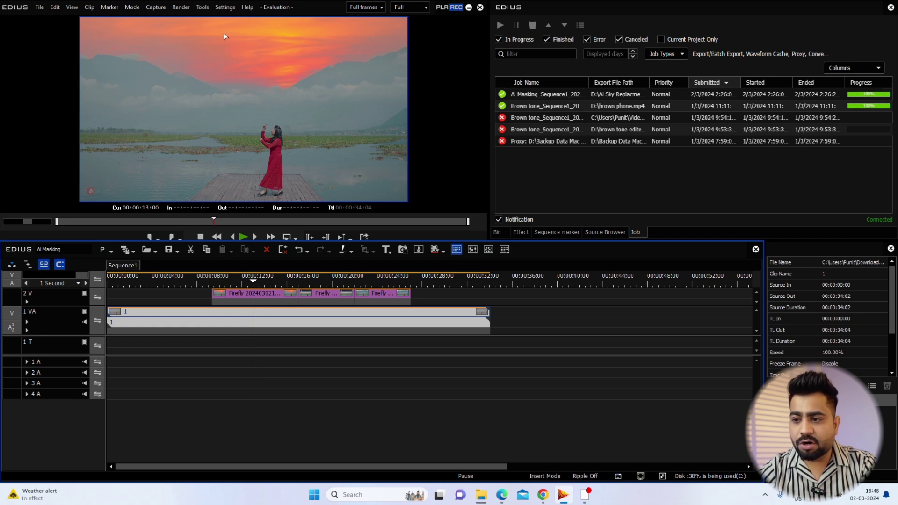
Step: Delete the three Firefly clips from video track 2 V
left_click(458, 288)
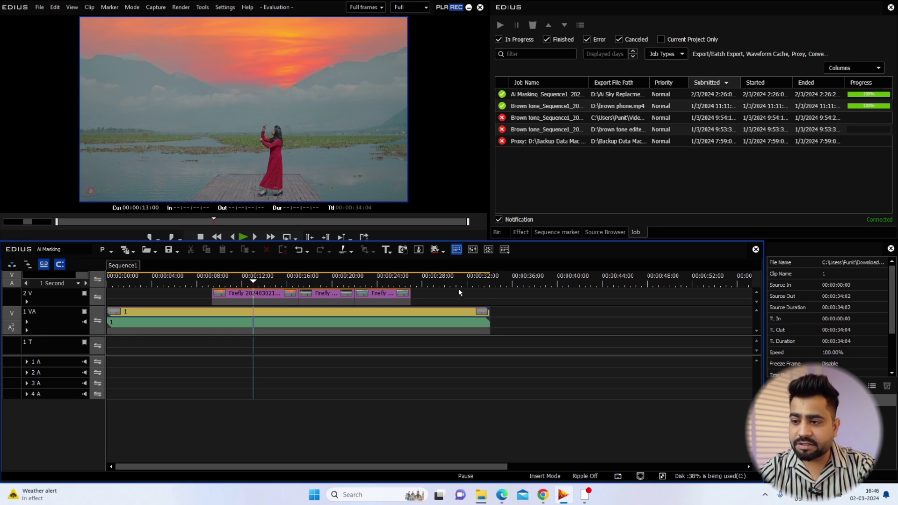
left_click(223, 299)
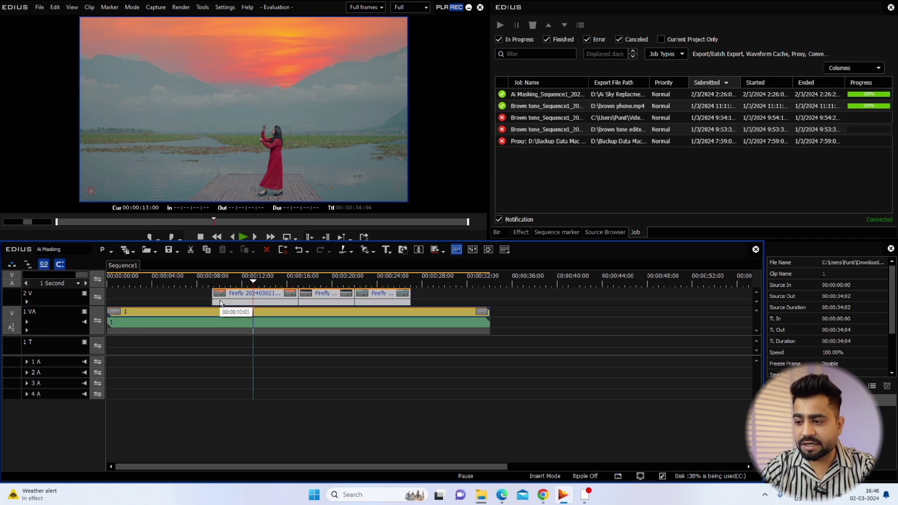
key("Delete")
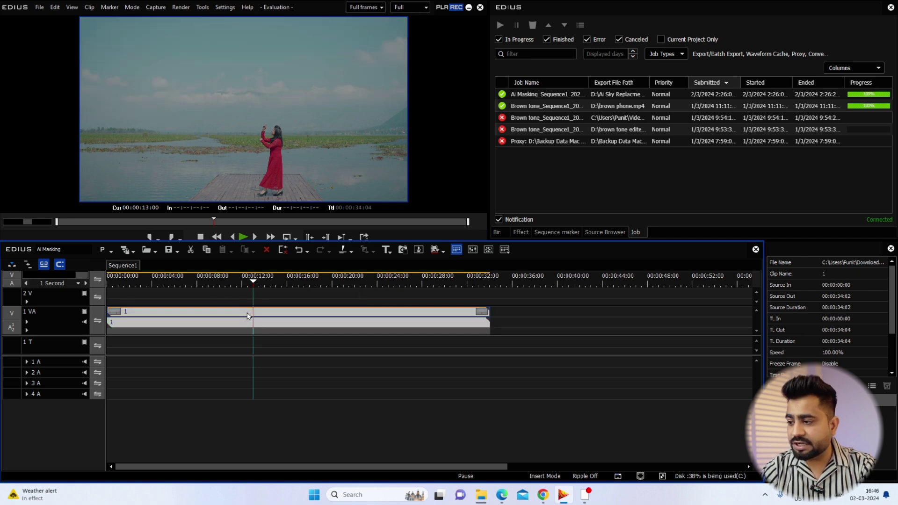
Step: Remove the existing Primary Color Correction filter from clip 1 on track 1 VA
left_click(244, 313)
left_click(808, 413)
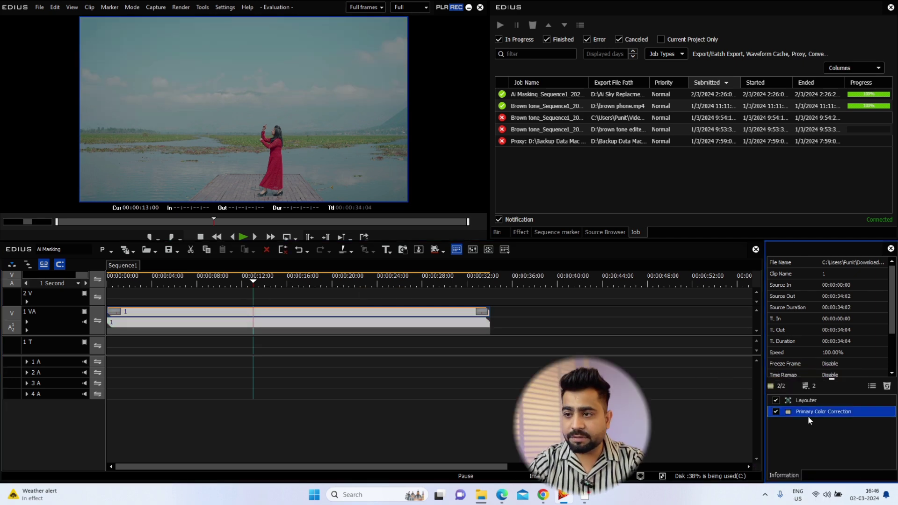
key("Delete")
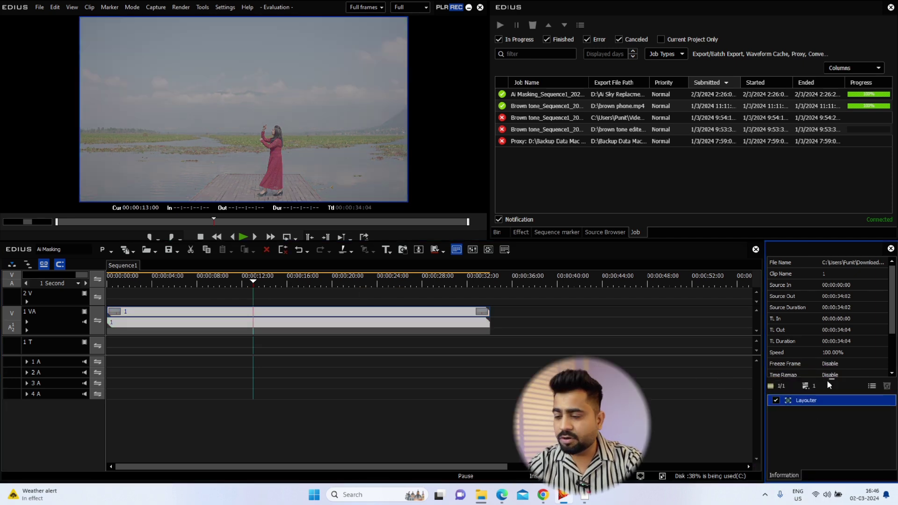
Step: Apply the Primary Color Correction filter from the Color Correction effects to clip 1 on track 1 VA
left_click(521, 232)
scroll(579, 98, "up", 3)
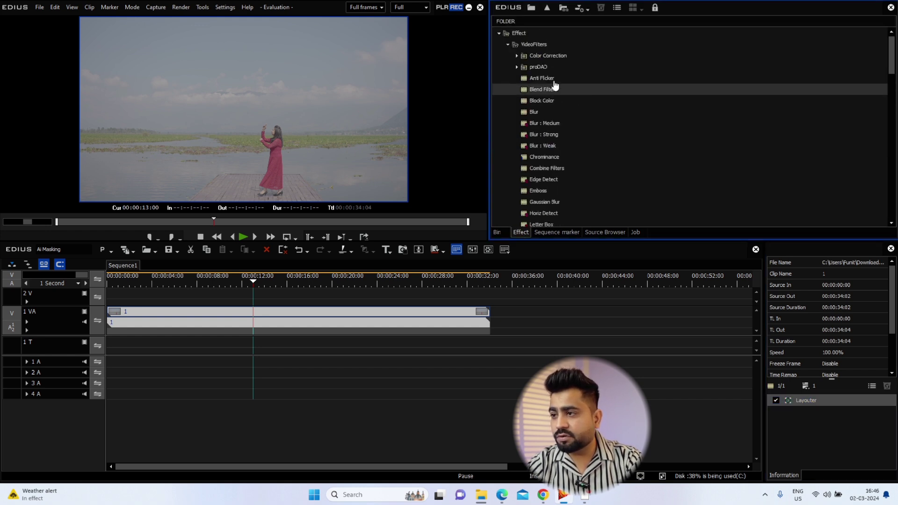
left_click(546, 57)
left_click(517, 56)
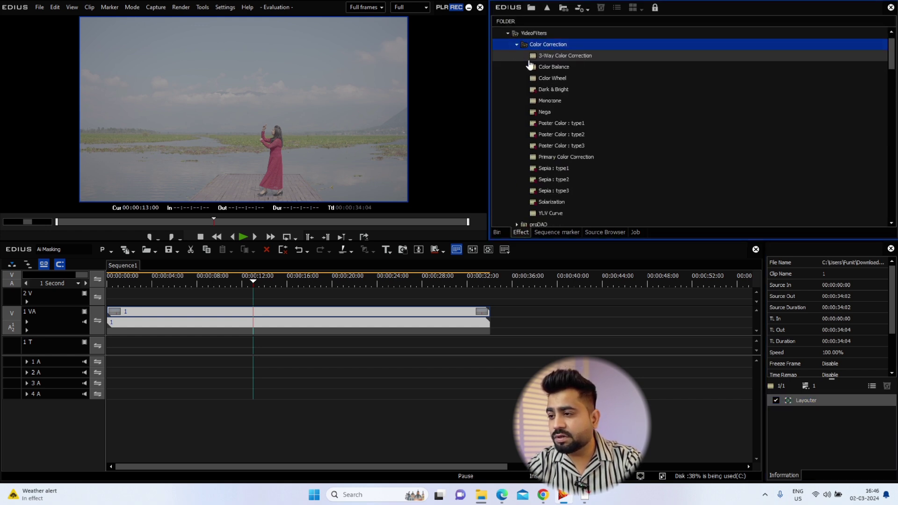
scroll(571, 144, "down", 2)
scroll(570, 65, "up", 2)
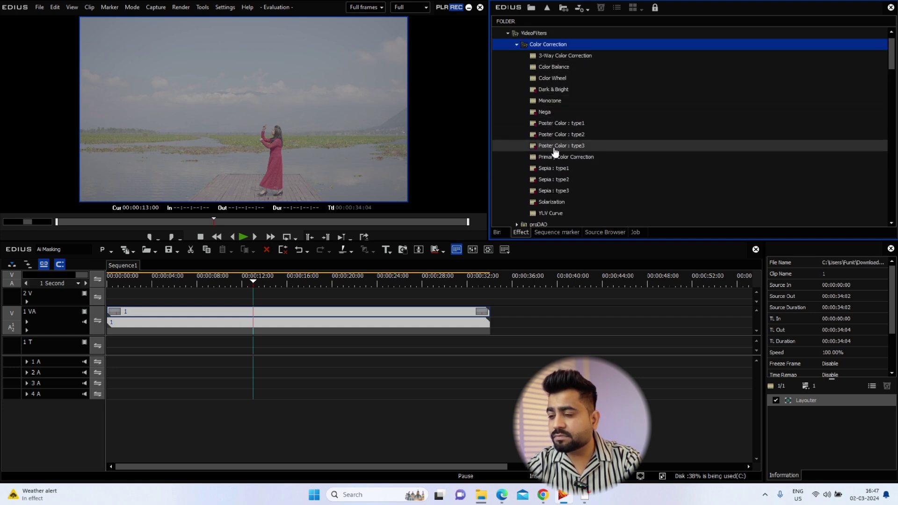
left_click_drag(526, 157, 374, 314)
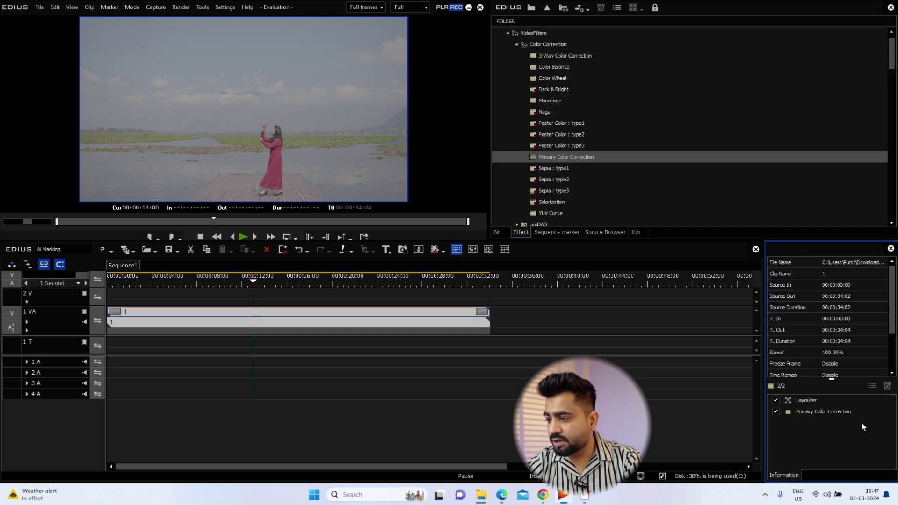
Step: Open the clip's Primary Color Correction settings and set the destination LUT to Blockbuster HLG 16 (Full / Full)
double_click(851, 411)
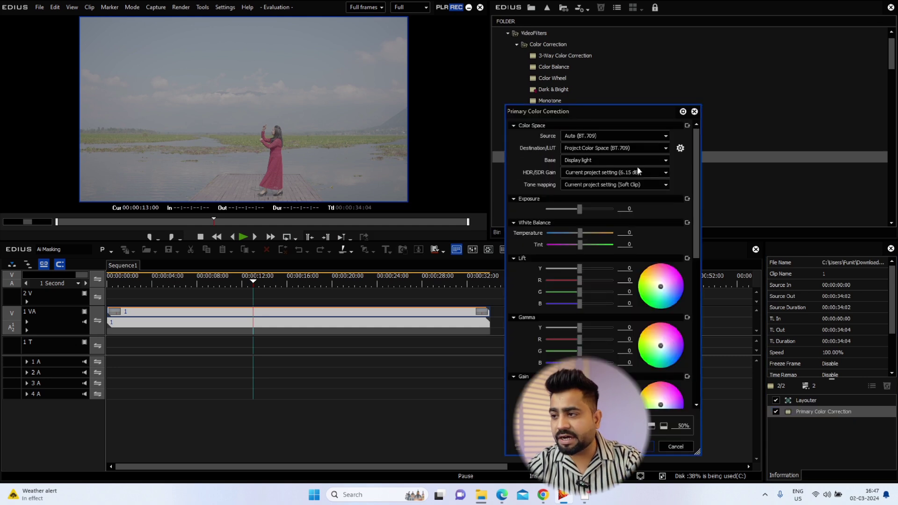
left_click(640, 149)
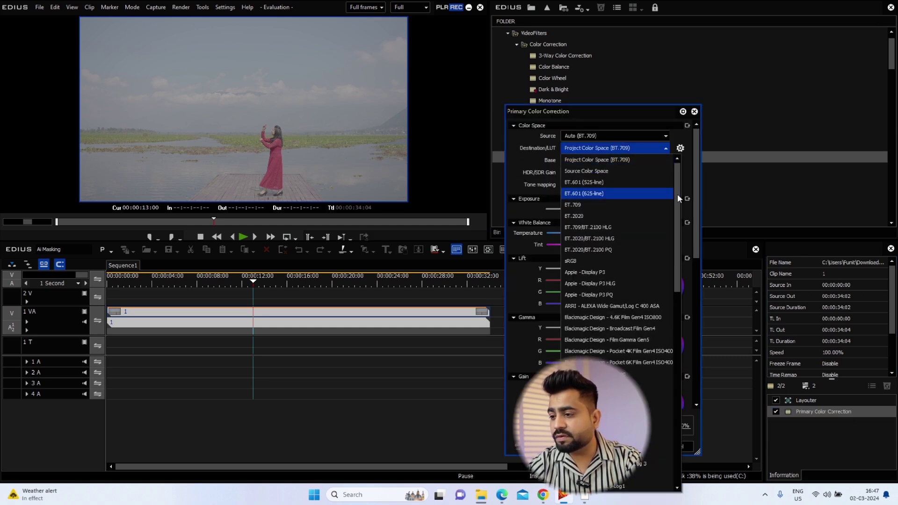
left_click_drag(677, 193, 686, 370)
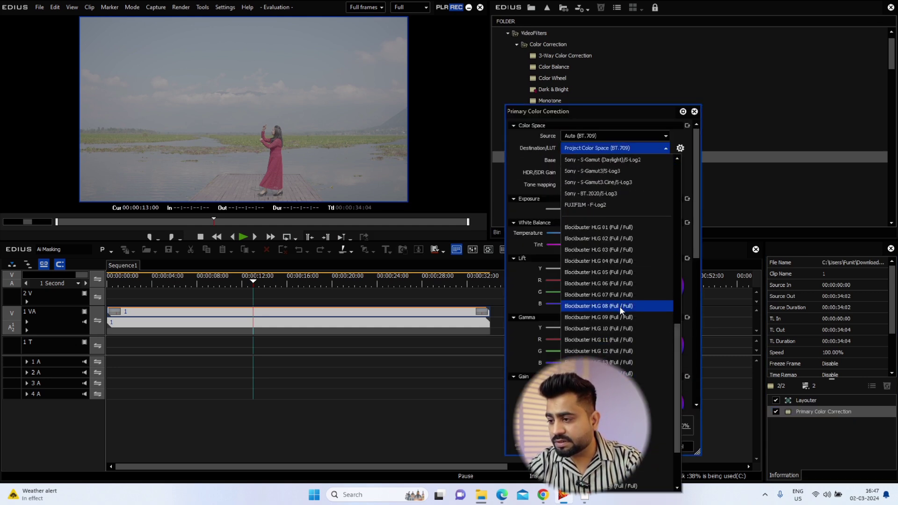
left_click(621, 396)
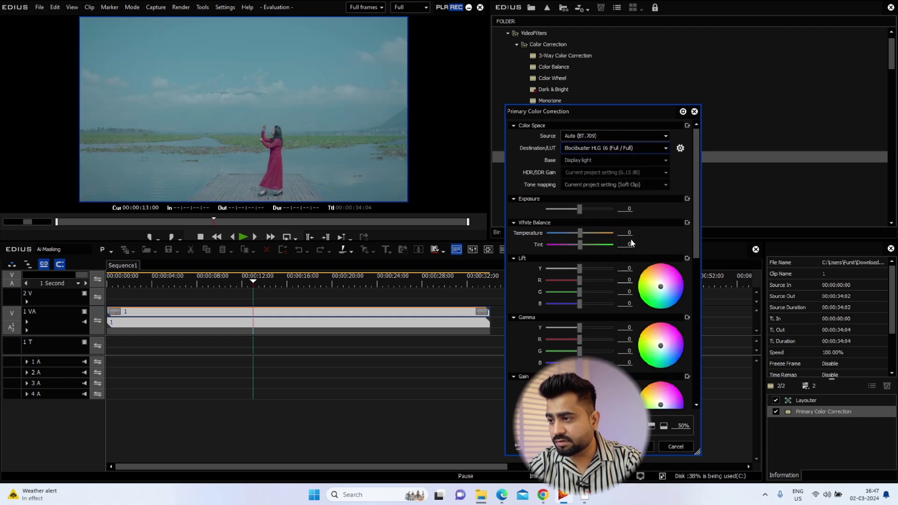
Step: Preview the neighbouring Blockbuster HLG LUTs on the clip and set the destination LUT to Blockbuster HLG 06 (Full / Full)
left_click(647, 146)
key("Up")
key("Up")
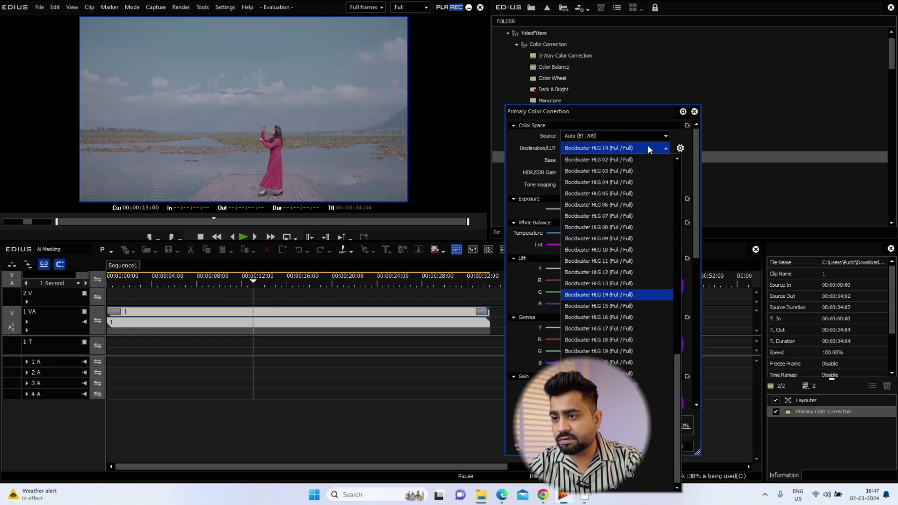
key("Up")
key("Down")
key("Down")
key("Down")
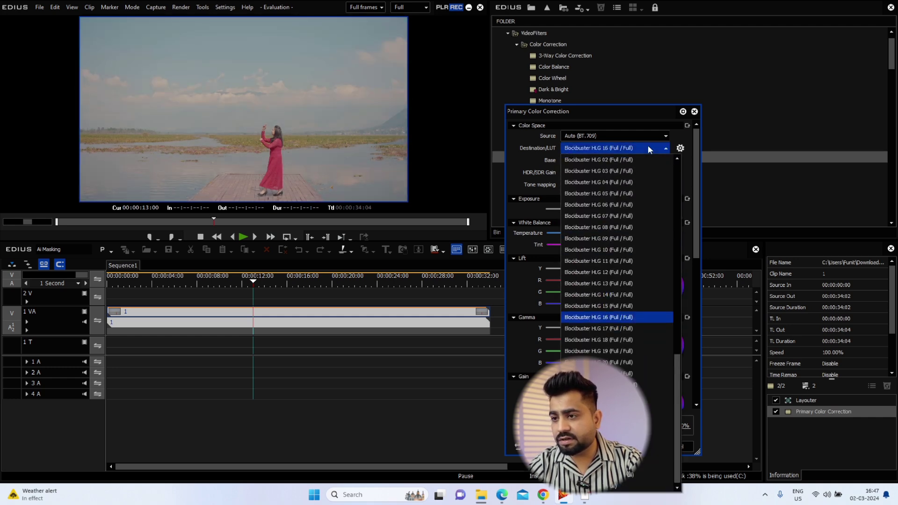
key("Down")
key("Down")
key("Up")
key("Up")
key("Up")
key("Up")
key("Up")
key("Up")
key("Up")
key("Up")
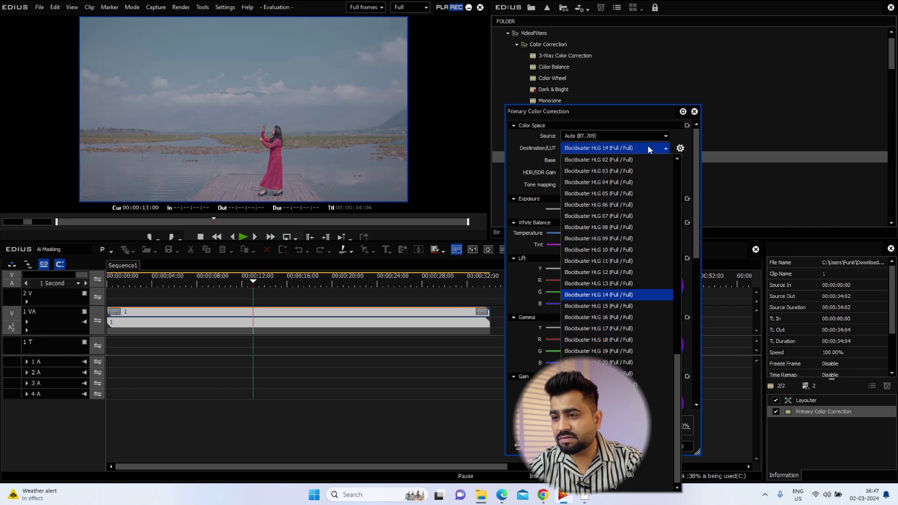
key("Up")
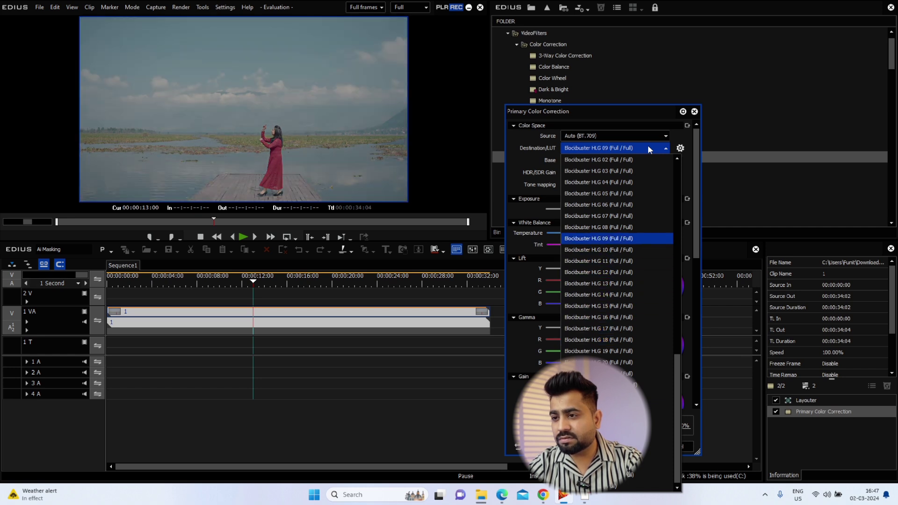
key("Up")
key("Down")
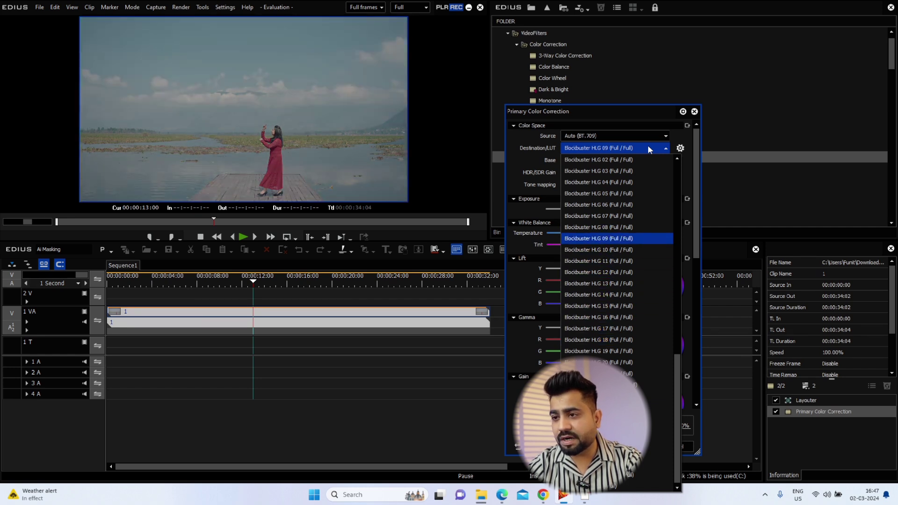
key("Up")
key("Up")
key("Up")
key("Up")
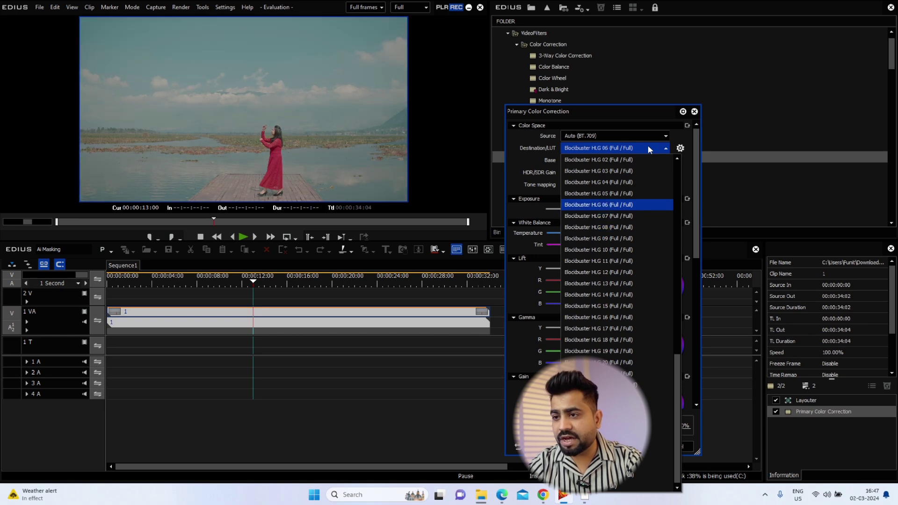
key("Down")
key("Down")
key("Down")
key("Up")
key("Up")
key("Up")
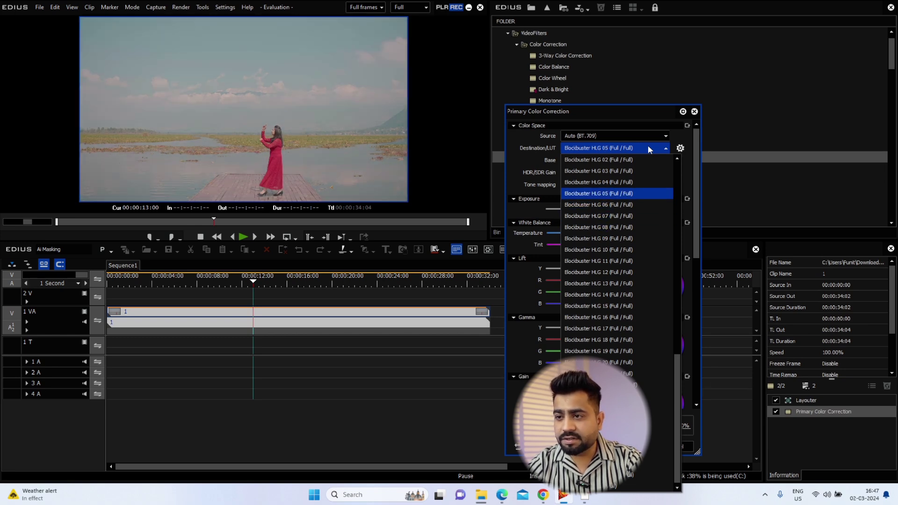
key("Up")
key("Down")
key("Down")
key("Up")
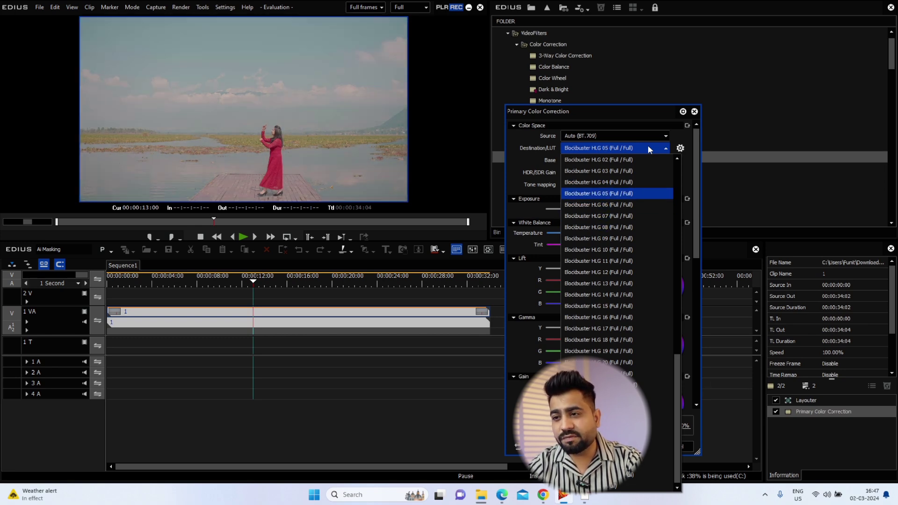
key("Up")
key("Up")
key("Down")
key("Down")
key("Down")
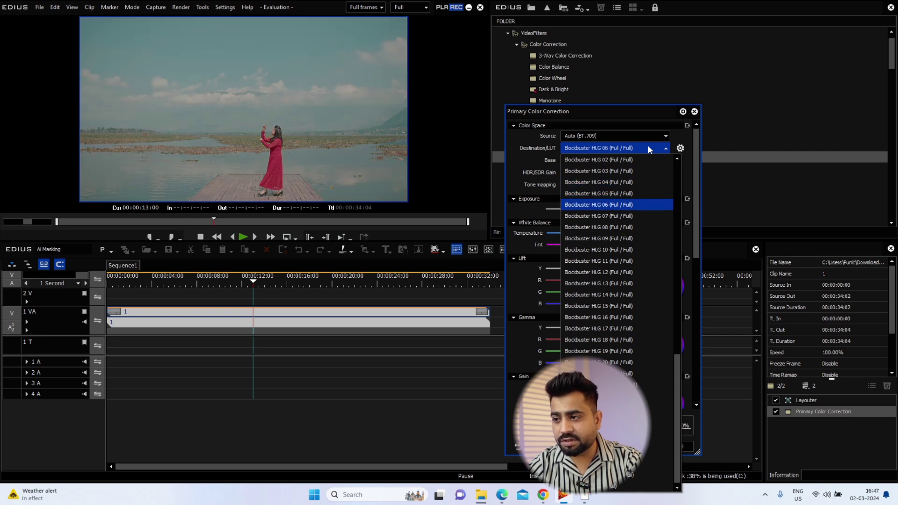
left_click(629, 206)
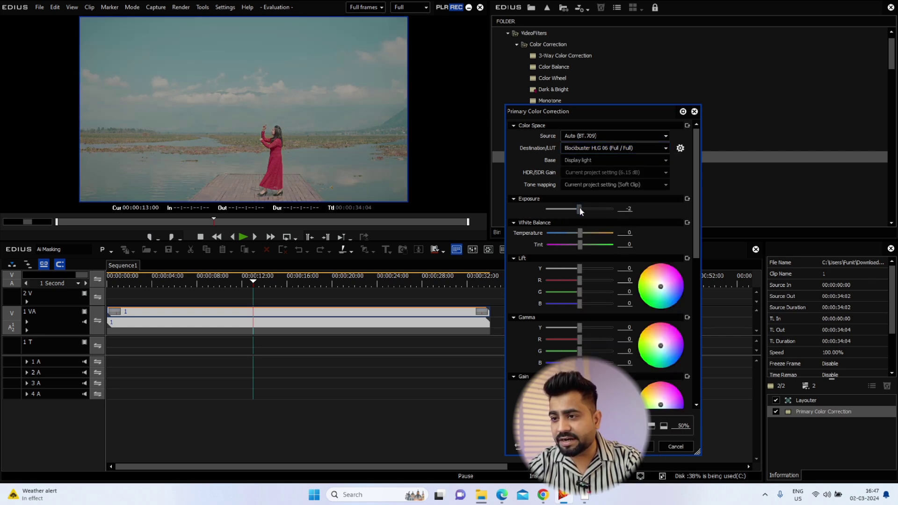
Step: Lower the exposure to -3 and apply the color correction settings
left_click_drag(580, 206, 580, 211)
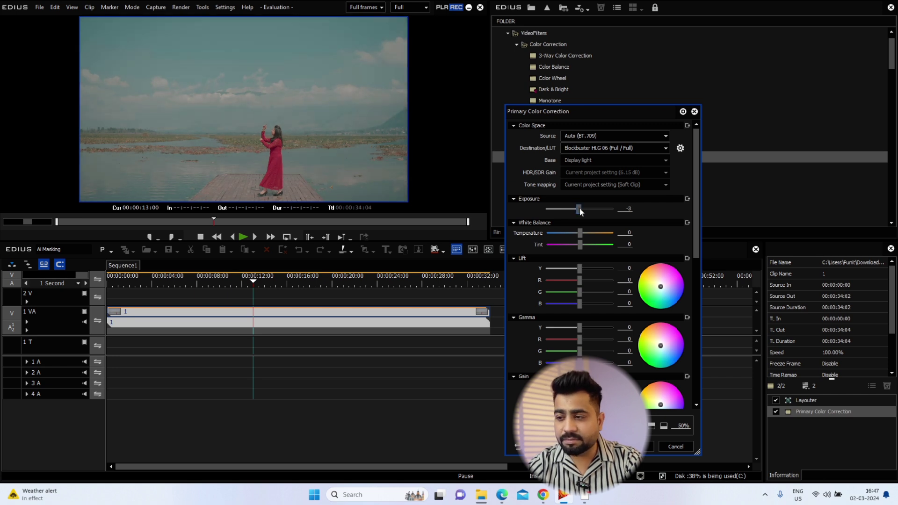
key("Return")
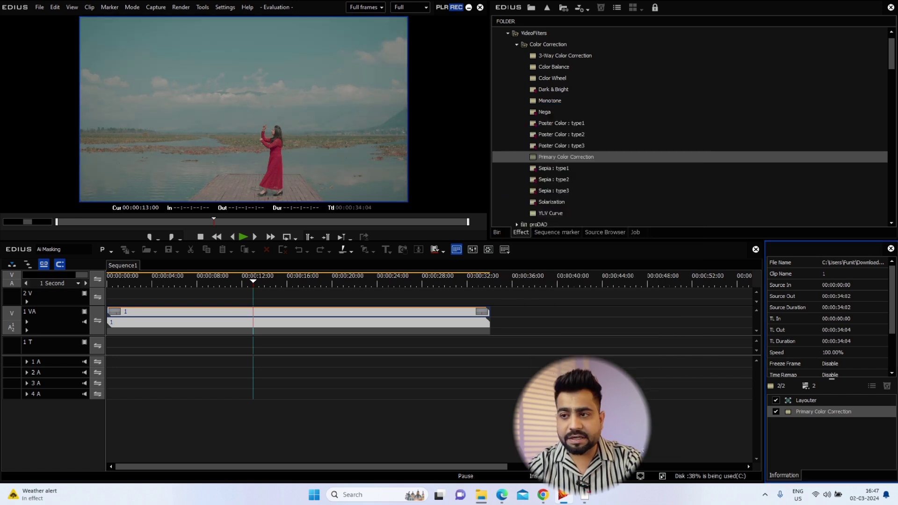
Step: Switch to Chrome and look through the LUT and EDIUS project downloads on the worldonhands.com home page
left_click(537, 500)
left_click(115, 11)
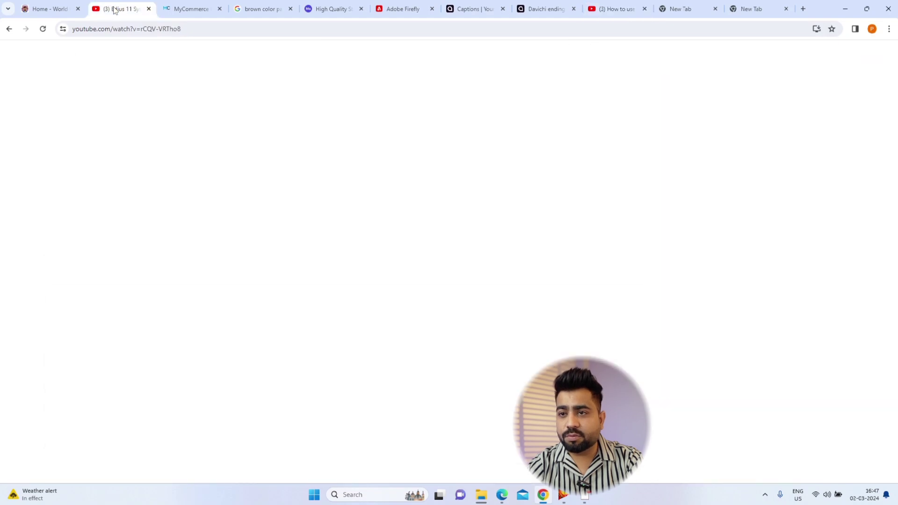
left_click(47, 9)
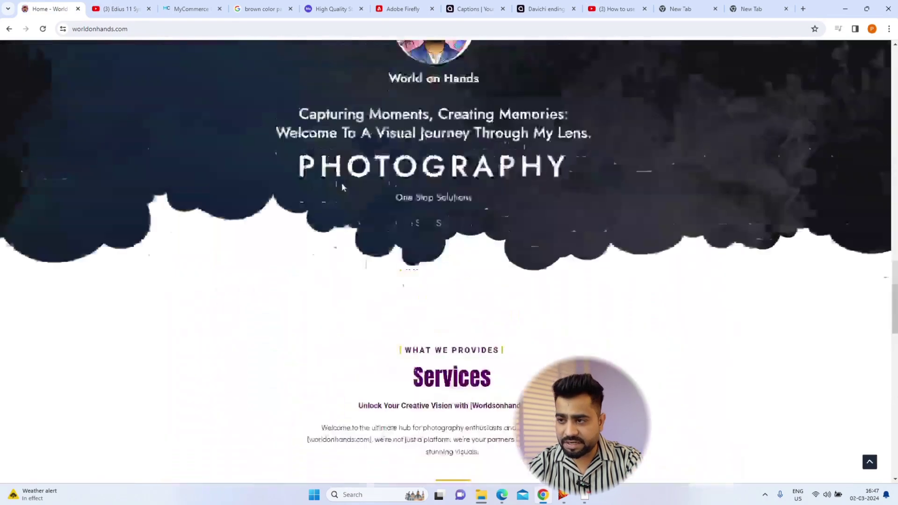
scroll(342, 187, "down", 15)
scroll(638, 218, "up", 10)
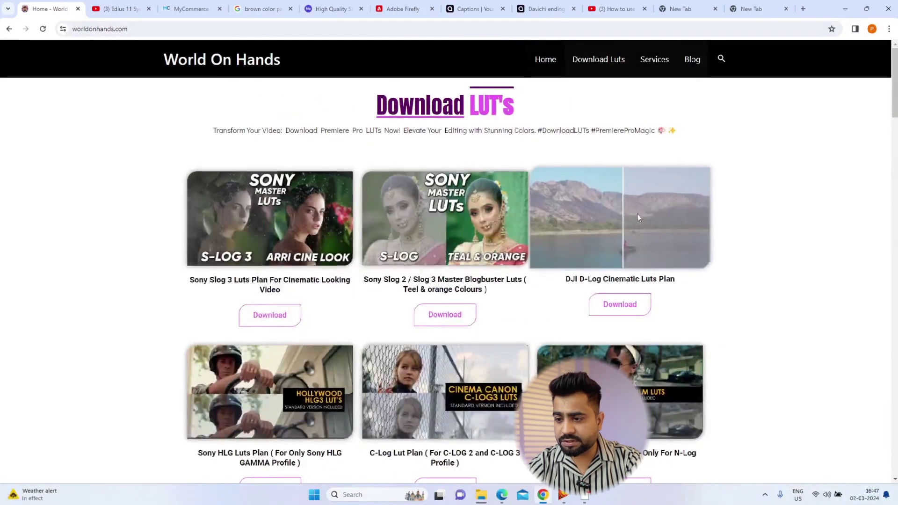
scroll(636, 205, "down", 3)
scroll(625, 168, "up", 1)
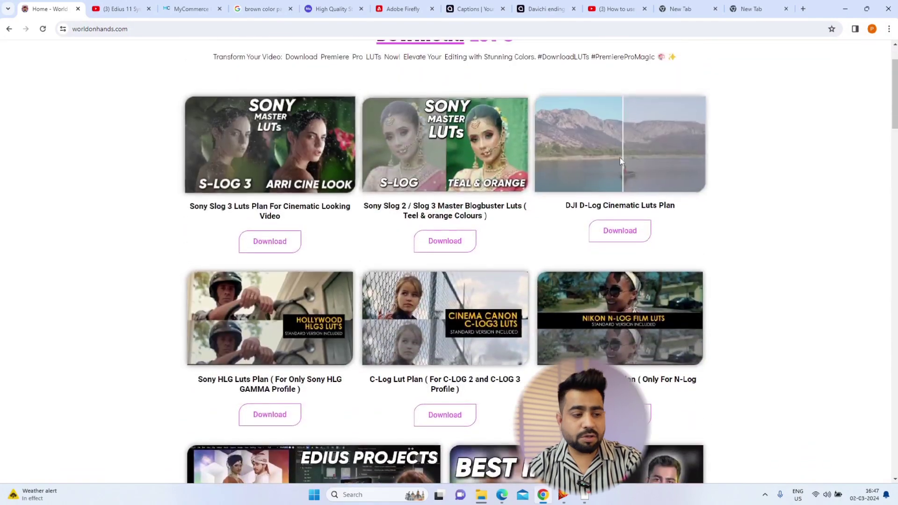
scroll(597, 161, "down", 8)
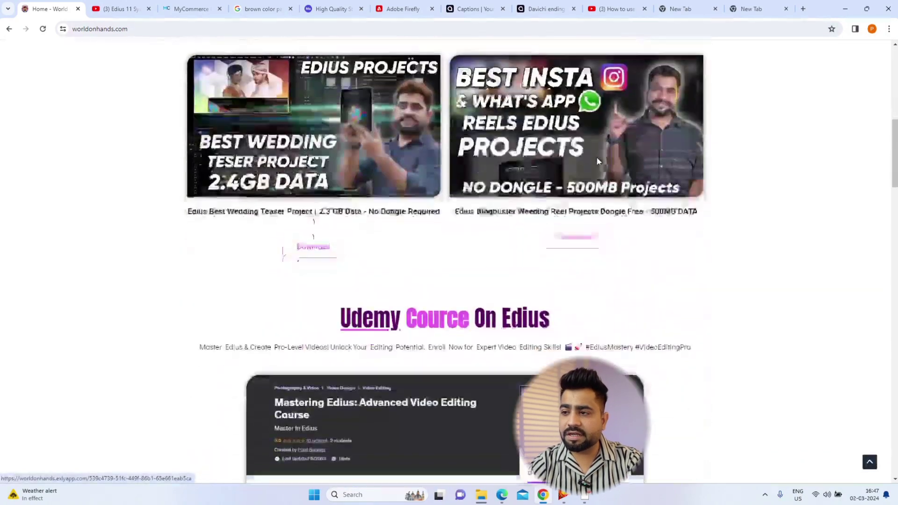
Step: Look over the EDIUS project downloads and the Udemy course section of the page, and switch back to EDIUS
scroll(374, 182, "up", 1)
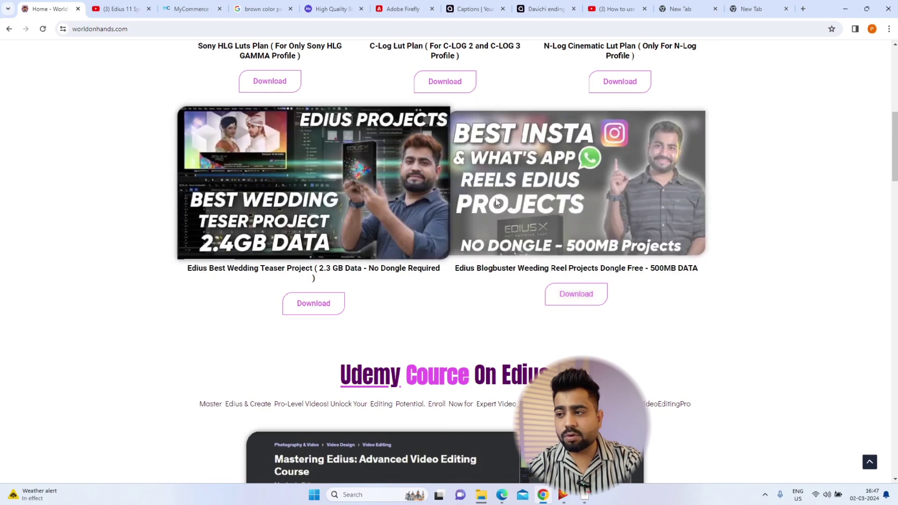
scroll(478, 166, "down", 1)
scroll(478, 166, "down", 5)
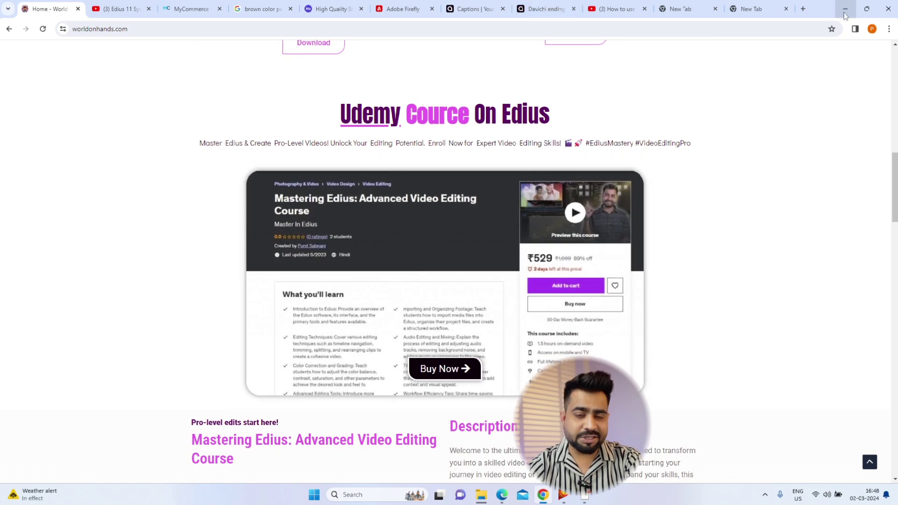
left_click(845, 14)
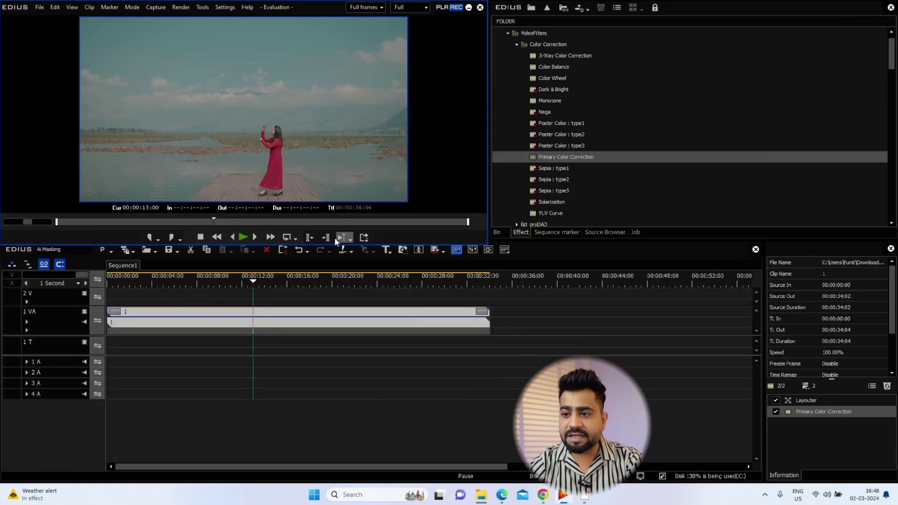
Step: Move the timeline cursor to 00:00:23:25 and try to save the frame as a still named sample on Acer (C:)
left_click_drag(257, 286, 373, 302)
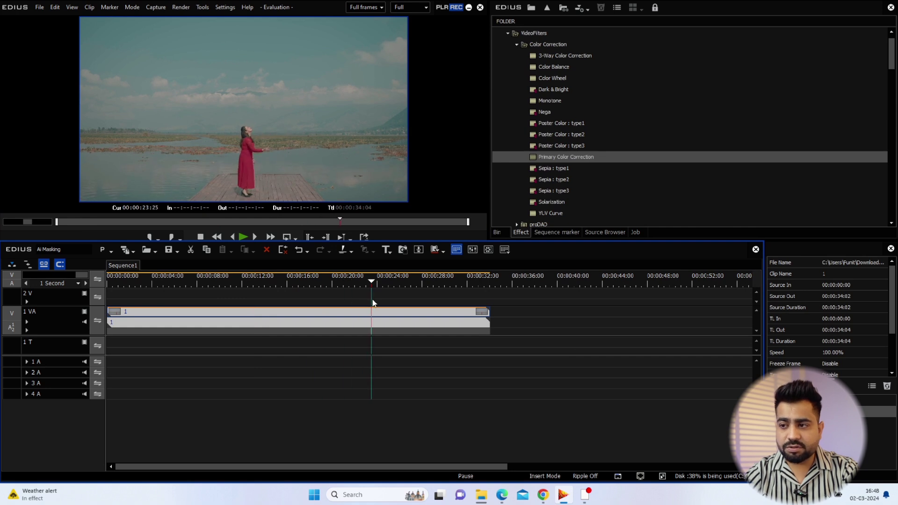
left_click(398, 257)
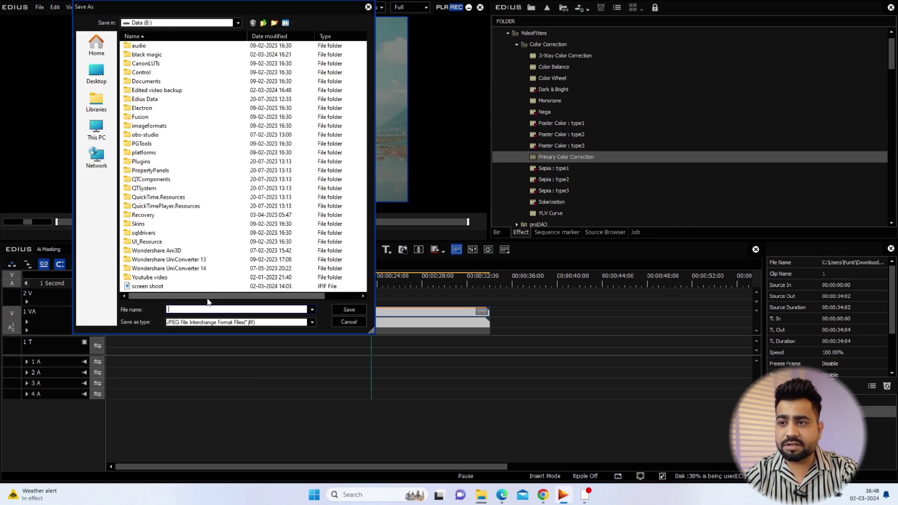
left_click(97, 136)
double_click(274, 66)
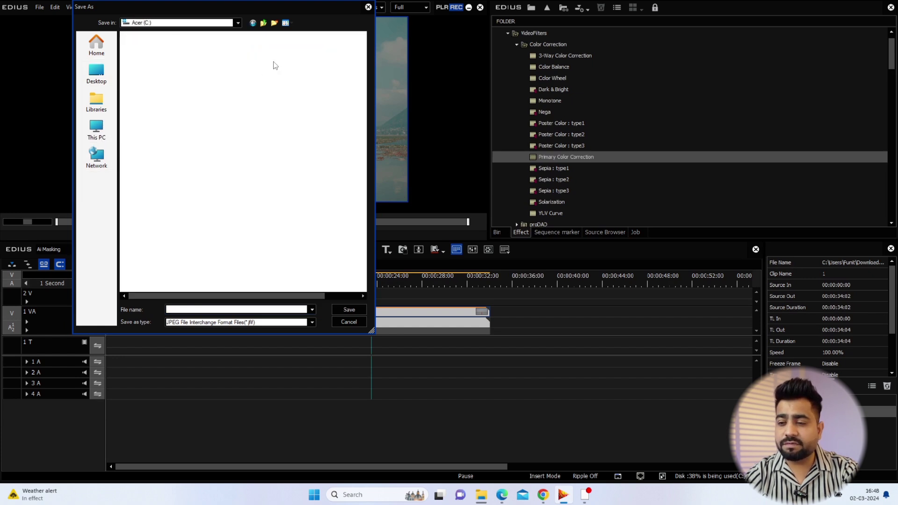
left_click(223, 308)
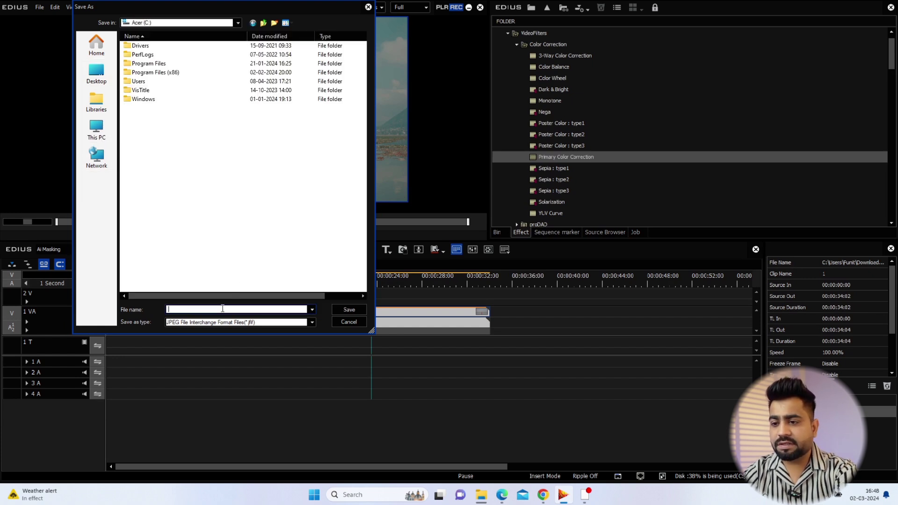
type("mple")
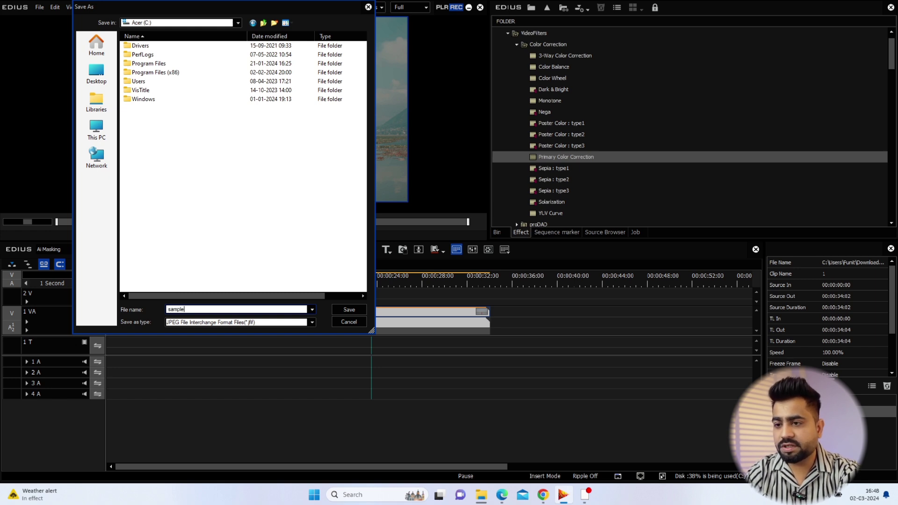
key("Return")
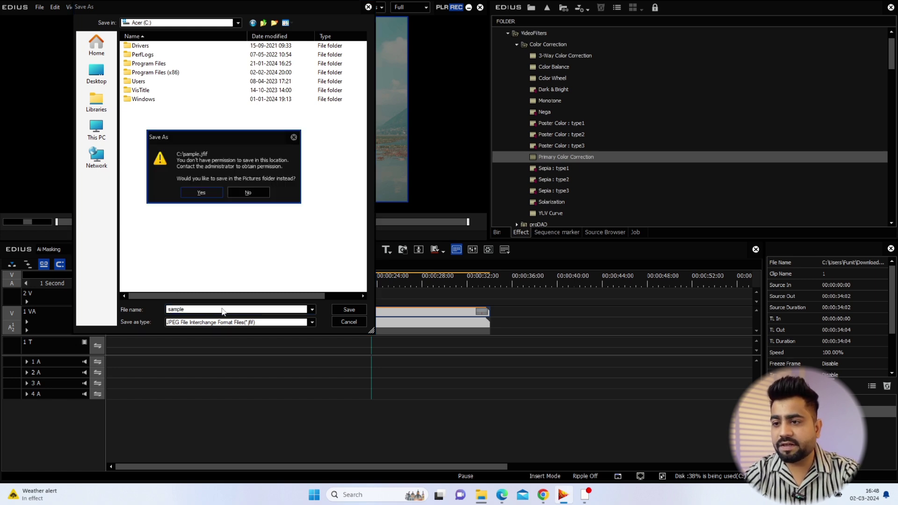
left_click(248, 192)
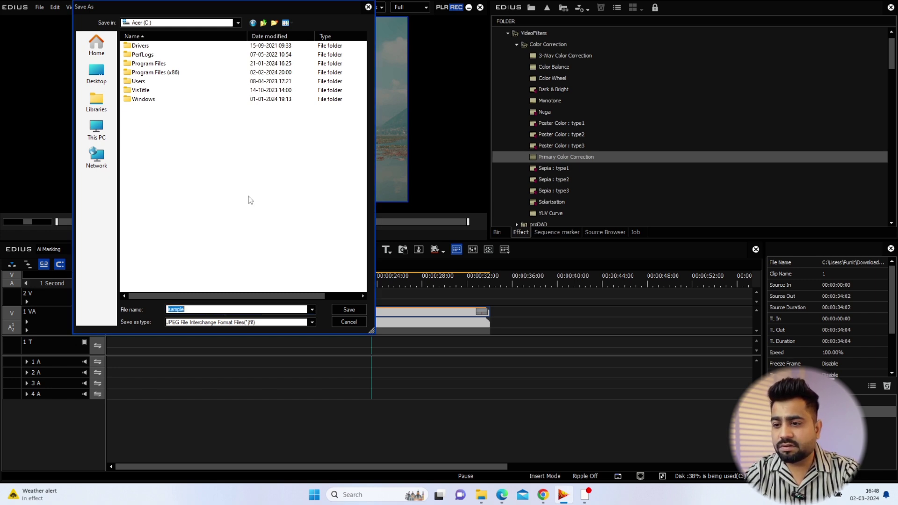
Step: Set the still's format to JPEG Files (*.jpg, *.jpeg) and save it as sample on Data (B:)
left_click(240, 322)
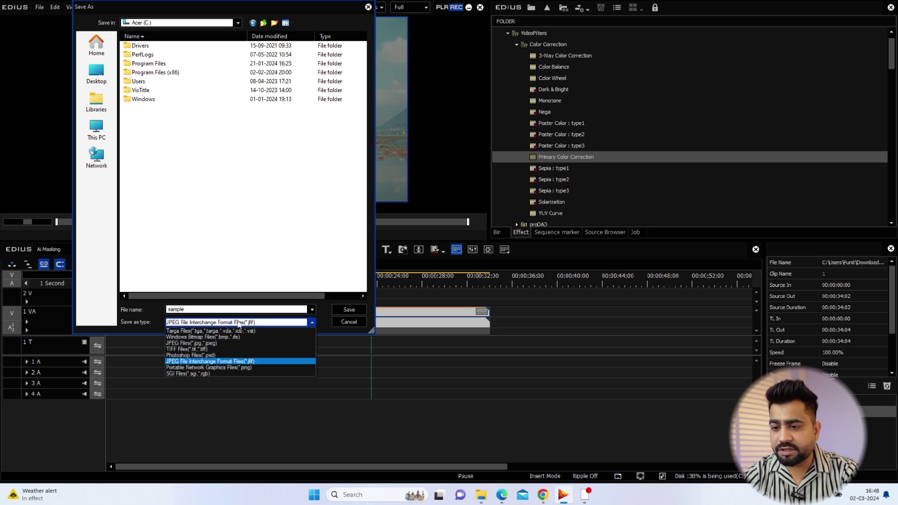
left_click(200, 361)
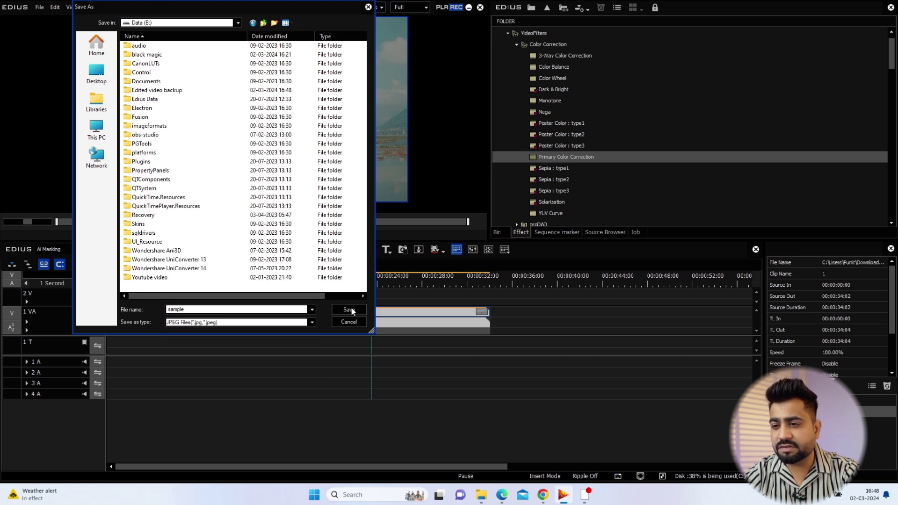
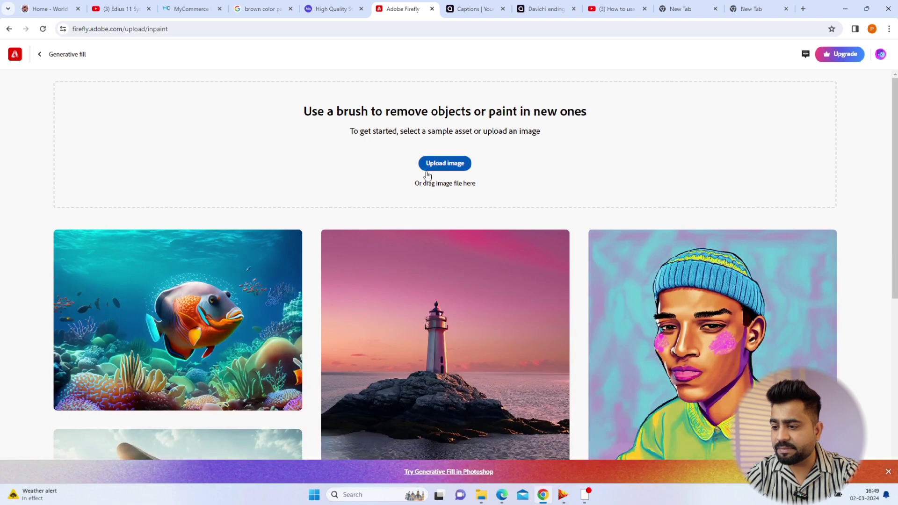
Step: Load the sample image from Data (B:) into Adobe Firefly's Generative fill
mouse_move(479, 498)
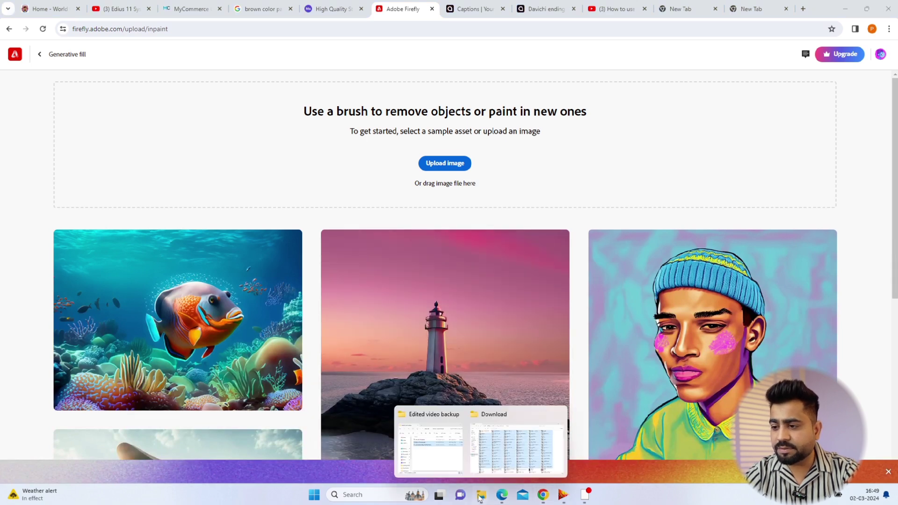
left_click(458, 450)
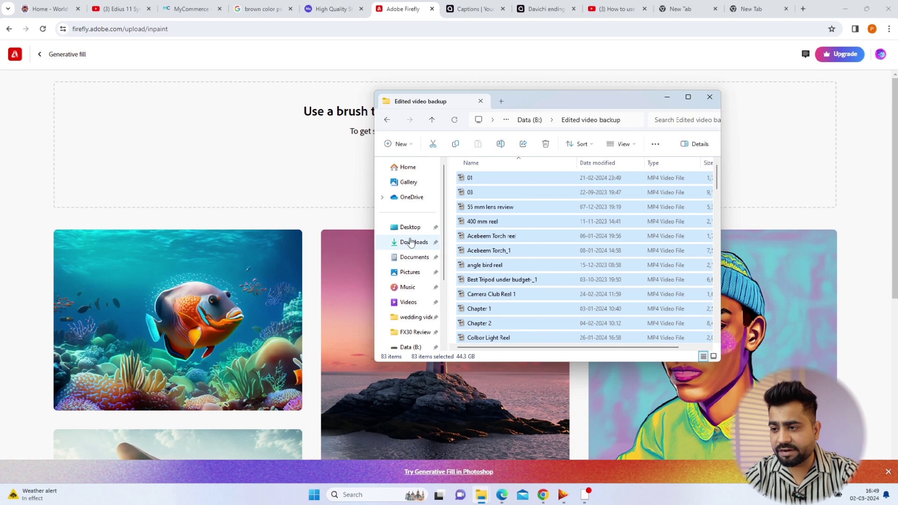
scroll(409, 347, "down", 2)
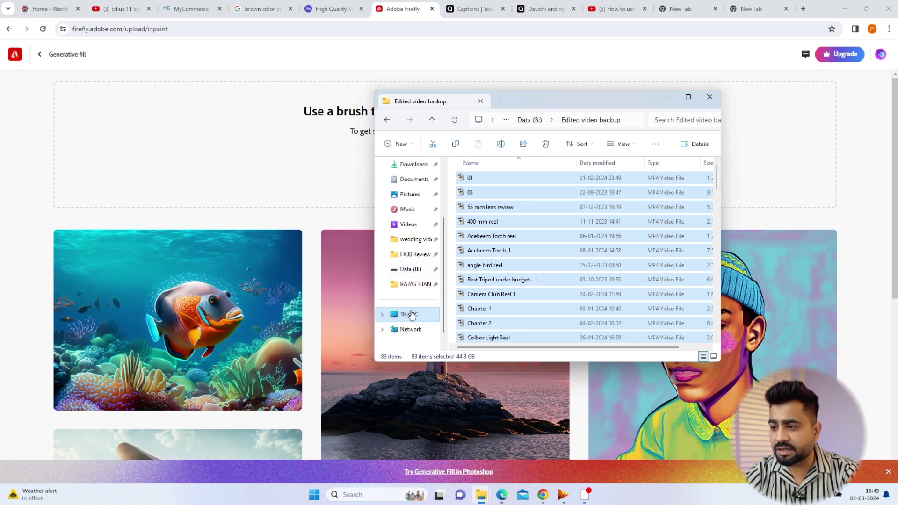
left_click(408, 314)
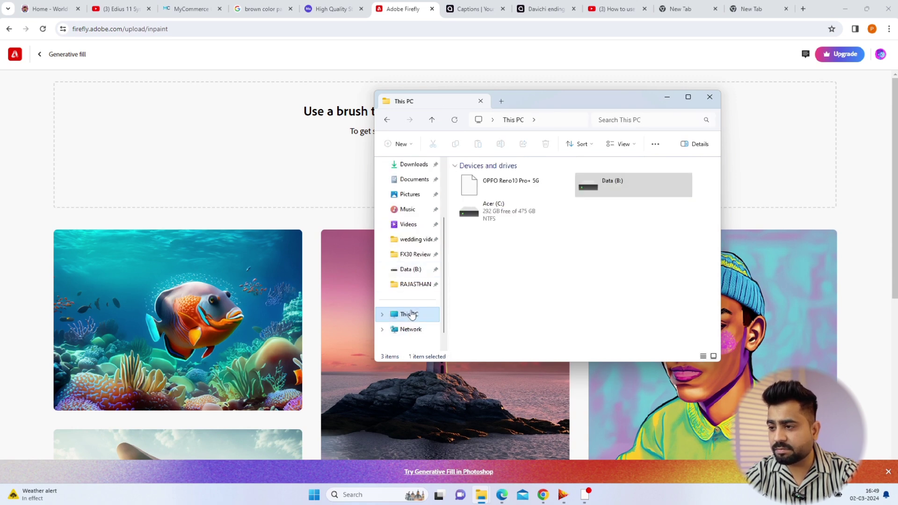
double_click(610, 188)
scroll(490, 283, "down", 5)
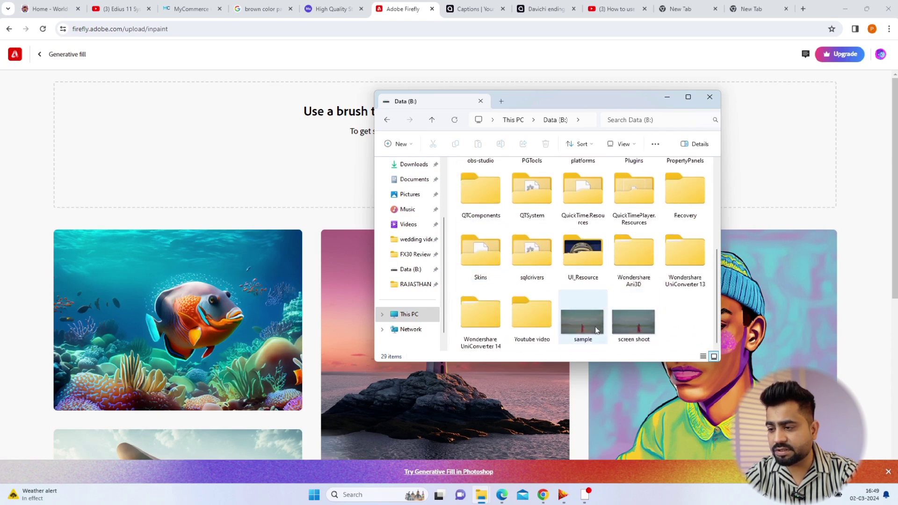
left_click(579, 327)
left_click_drag(580, 327, 315, 136)
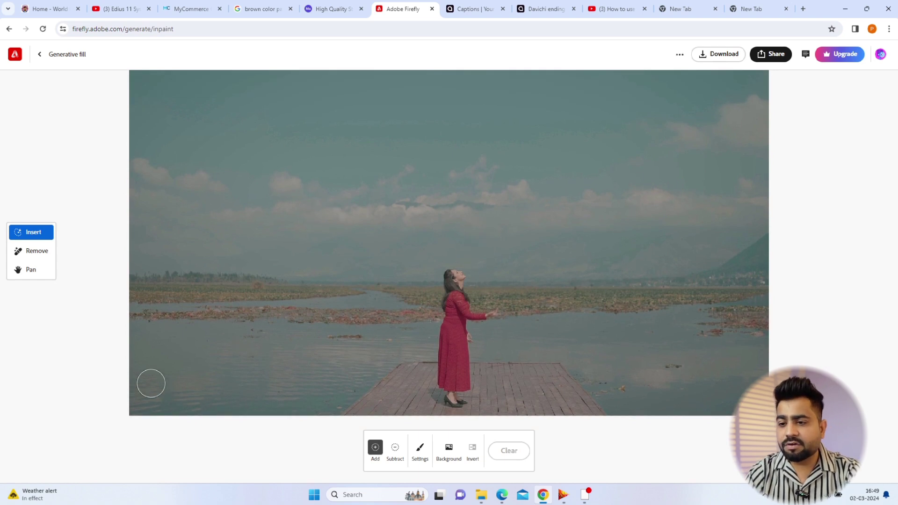
Step: Brush out the whole sky down to the mountains with a cleared mask and generate a fill from the prompt "sunset sky"
mouse_move(142, 400)
left_mouse_down()
mouse_move(297, 225)
mouse_move(230, 304)
mouse_move(143, 368)
mouse_move(156, 387)
mouse_move(185, 290)
mouse_move(308, 223)
mouse_move(282, 237)
mouse_move(182, 361)
mouse_move(325, 247)
mouse_move(453, 197)
mouse_move(345, 233)
mouse_move(457, 244)
mouse_move(395, 243)
left_mouse_up()
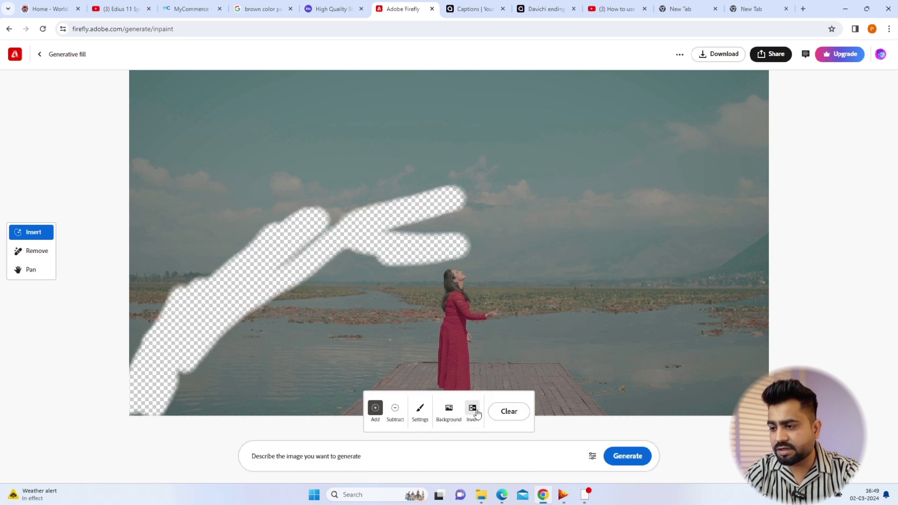
left_click(509, 411)
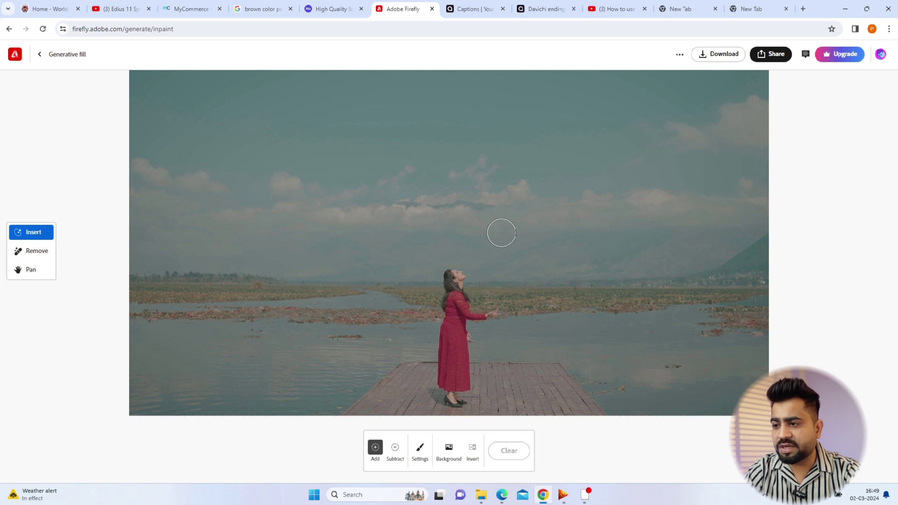
mouse_move(502, 233)
left_mouse_down()
mouse_move(143, 250)
mouse_move(781, 230)
mouse_move(681, 133)
mouse_move(449, 217)
mouse_move(419, 220)
mouse_move(636, 150)
mouse_move(625, 143)
mouse_move(640, 134)
mouse_move(517, 140)
mouse_move(245, 220)
mouse_move(432, 74)
mouse_move(487, 94)
mouse_move(416, 186)
mouse_move(399, 183)
mouse_move(487, 110)
mouse_move(201, 131)
mouse_move(120, 206)
mouse_move(140, 94)
mouse_move(145, 162)
mouse_move(169, 166)
mouse_move(750, 150)
mouse_move(757, 83)
mouse_move(505, 93)
mouse_move(60, 364)
mouse_move(152, 261)
mouse_move(326, 245)
mouse_move(280, 239)
left_mouse_up()
left_click(327, 451)
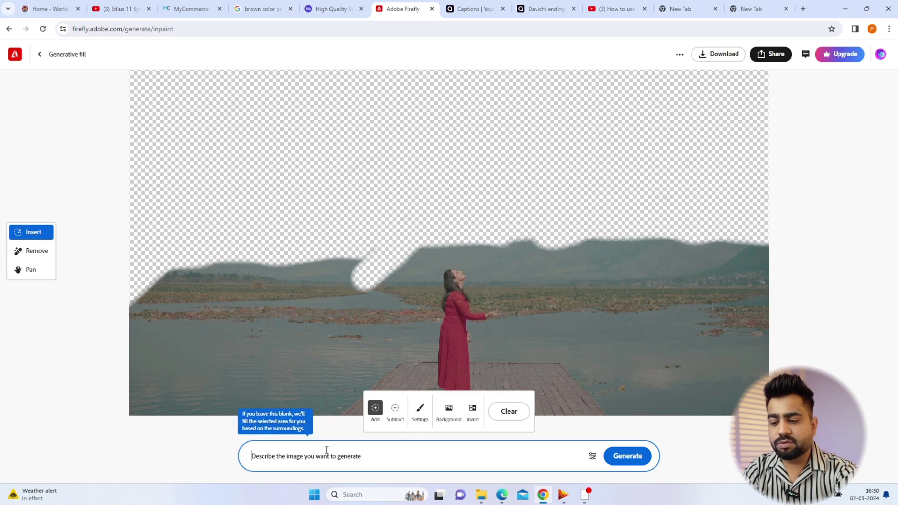
type("sunset sk")
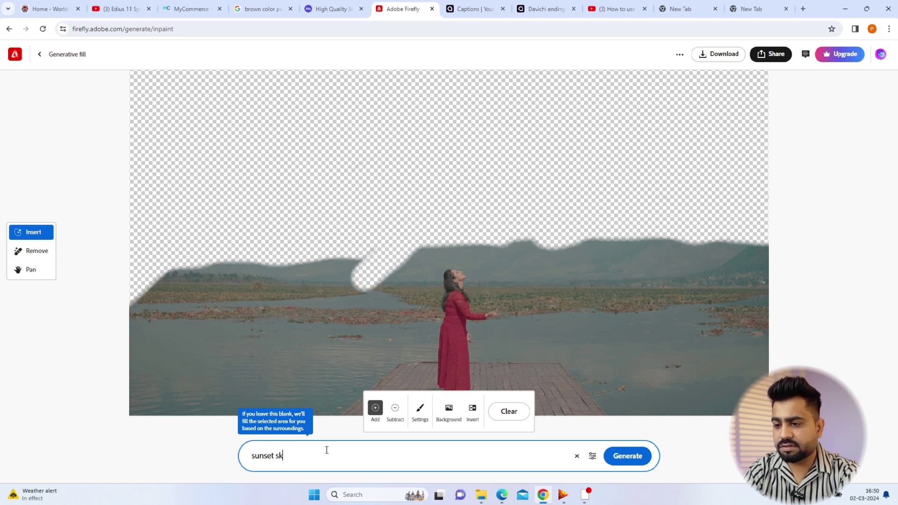
type("y")
key("Return")
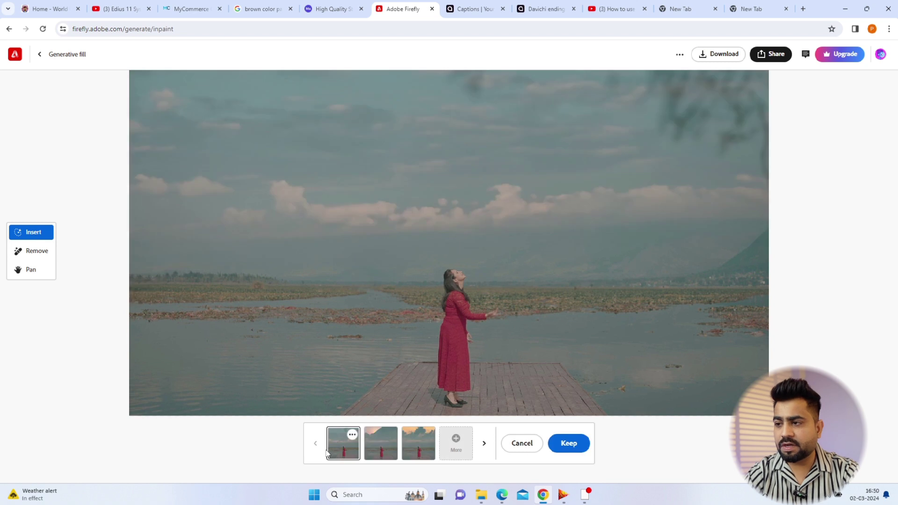
Step: Compare the sunset sky variations and download the third one with the orange sky behind dark clouds
left_click(376, 453)
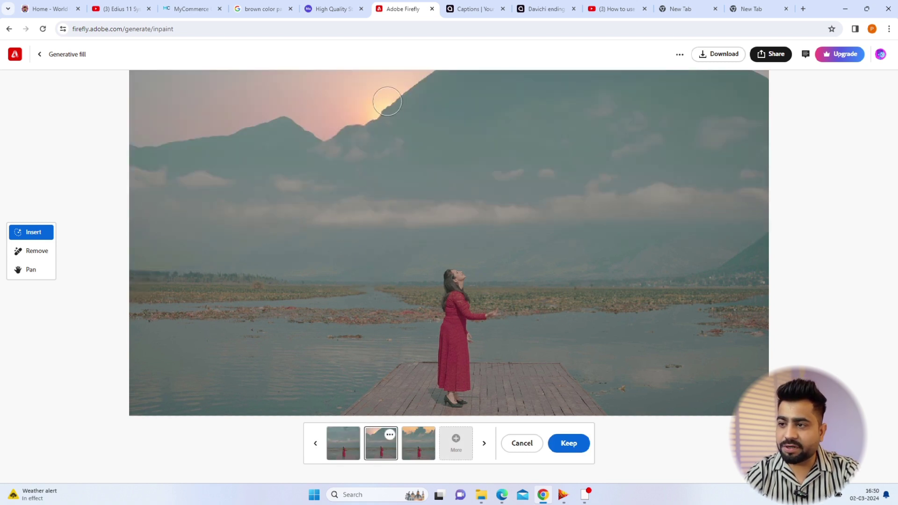
left_click(419, 455)
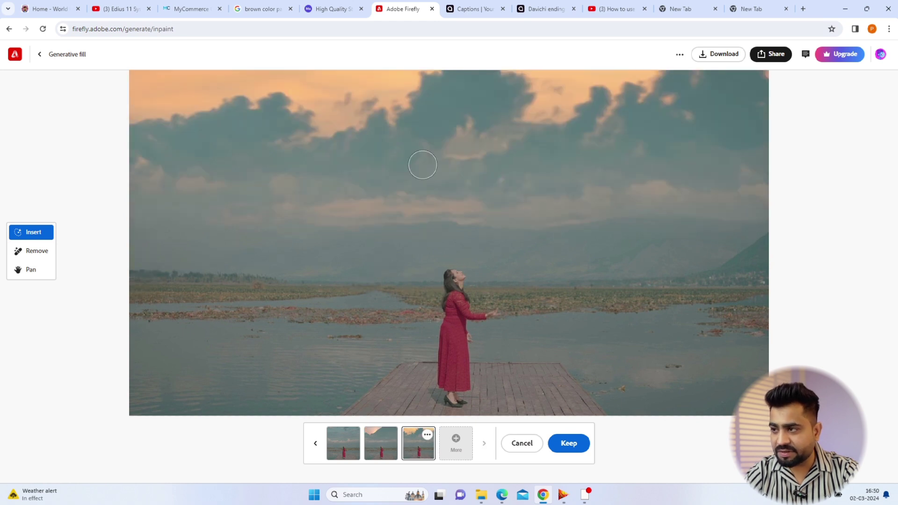
left_click(700, 60)
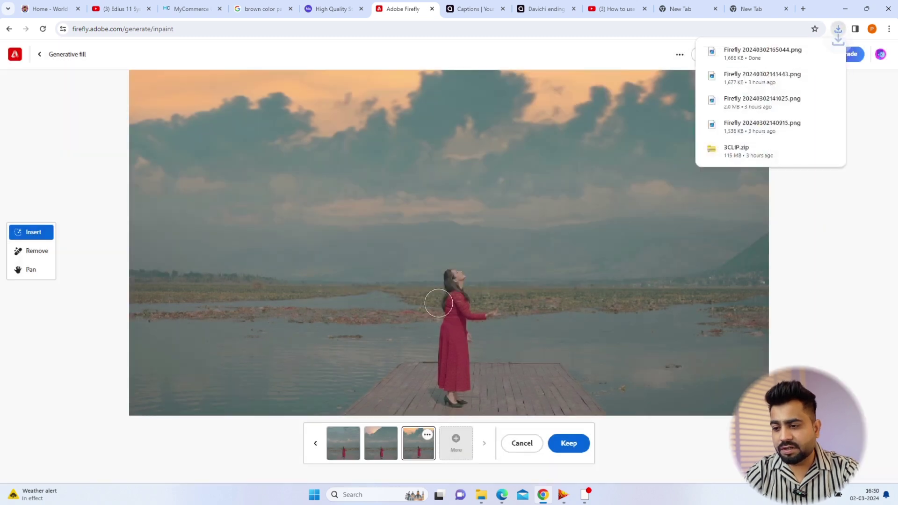
Step: Discard the displayed variations and generate the masked sky again with the prompt "sunset sky with sun and moon"
left_click(521, 443)
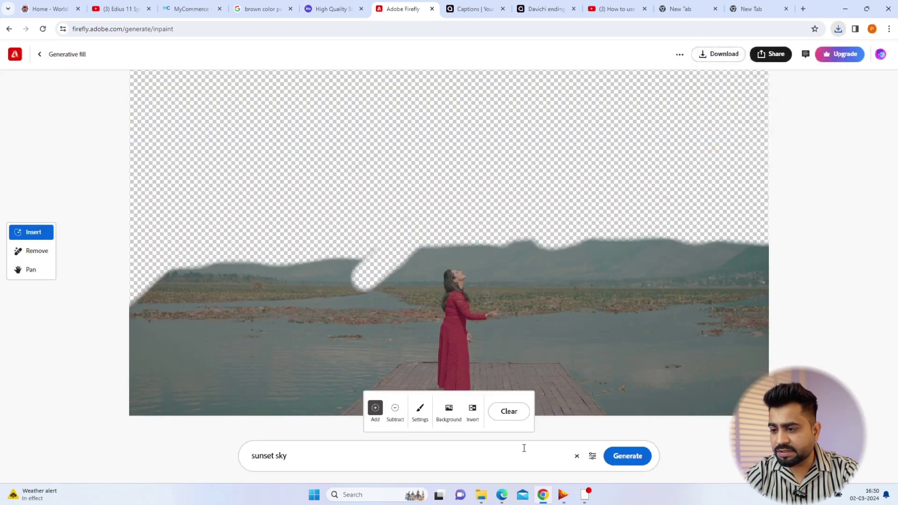
left_click(356, 449)
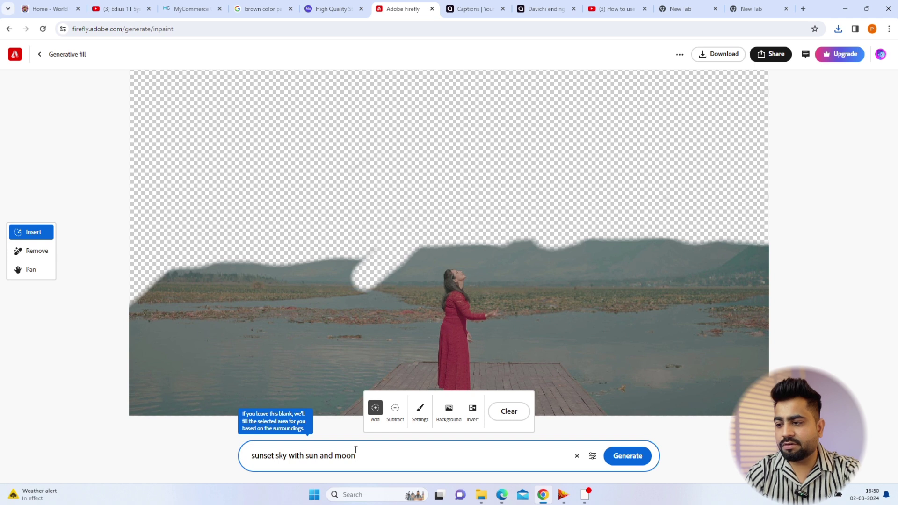
key("Return")
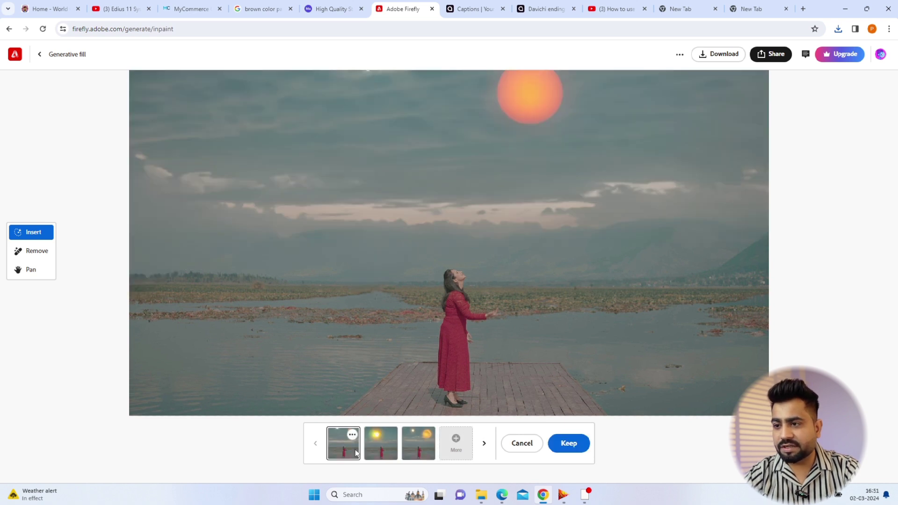
Step: Compare the sun and moon variations, download the first one with the orange sun, and open the saved image from Downloads
left_click(379, 442)
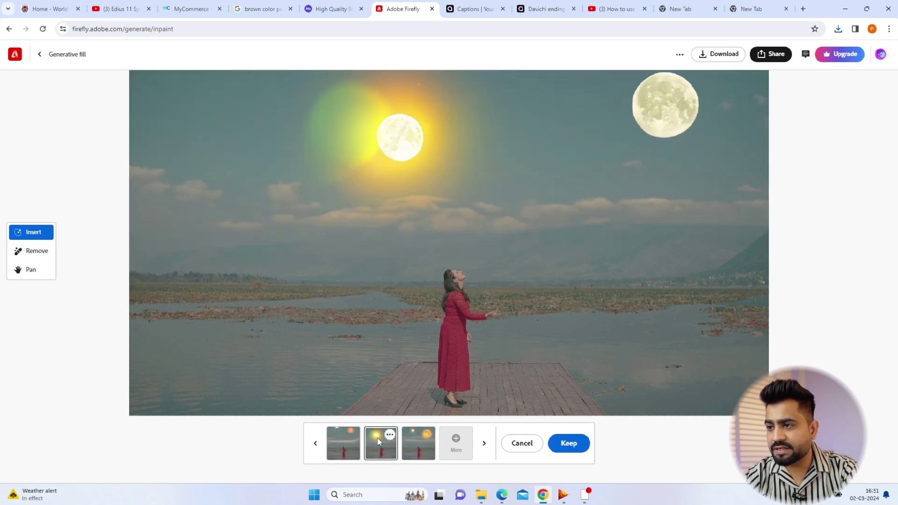
left_click(419, 445)
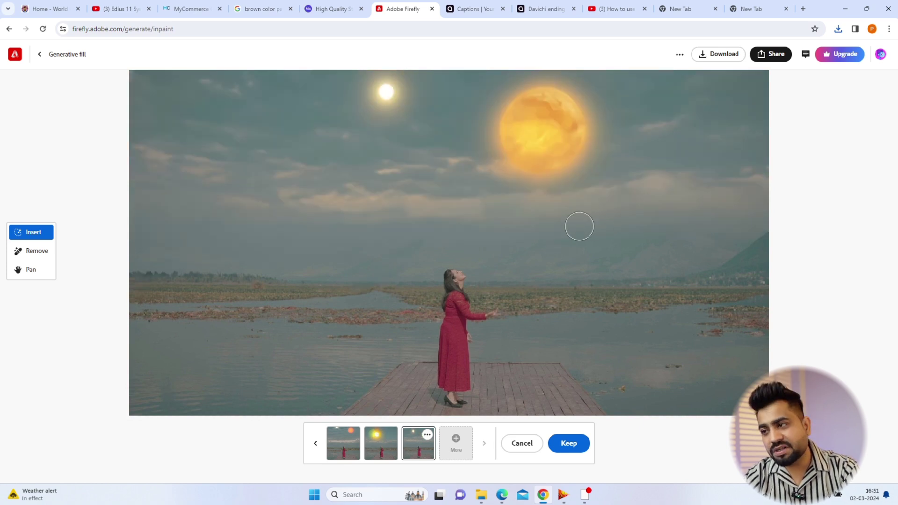
left_click(353, 444)
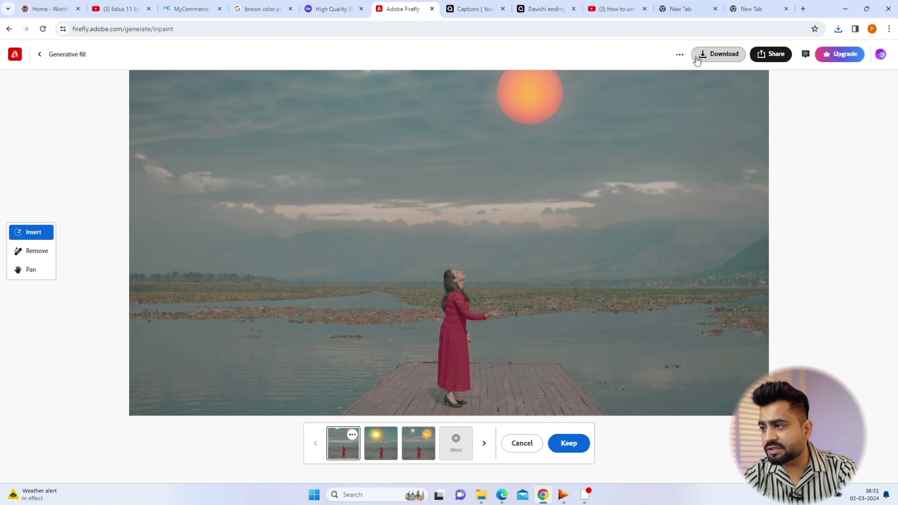
left_click(718, 54)
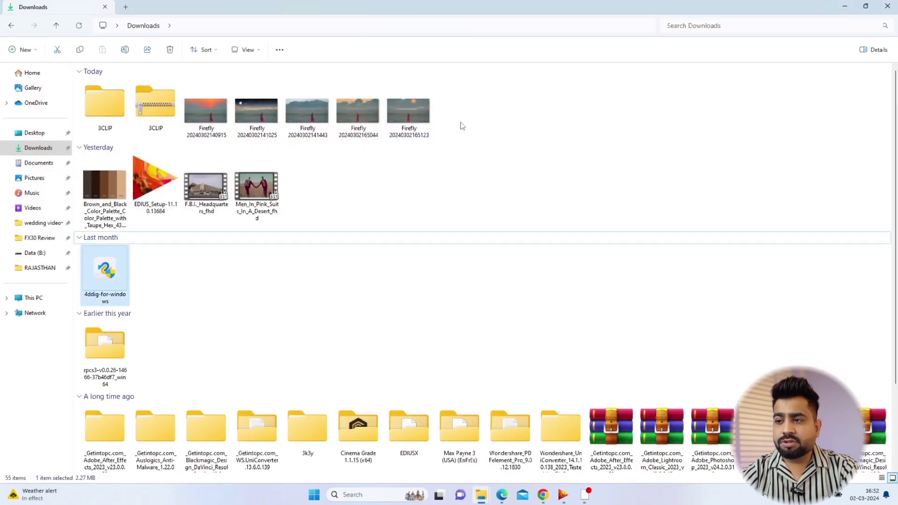
left_click(427, 124)
double_click(427, 126)
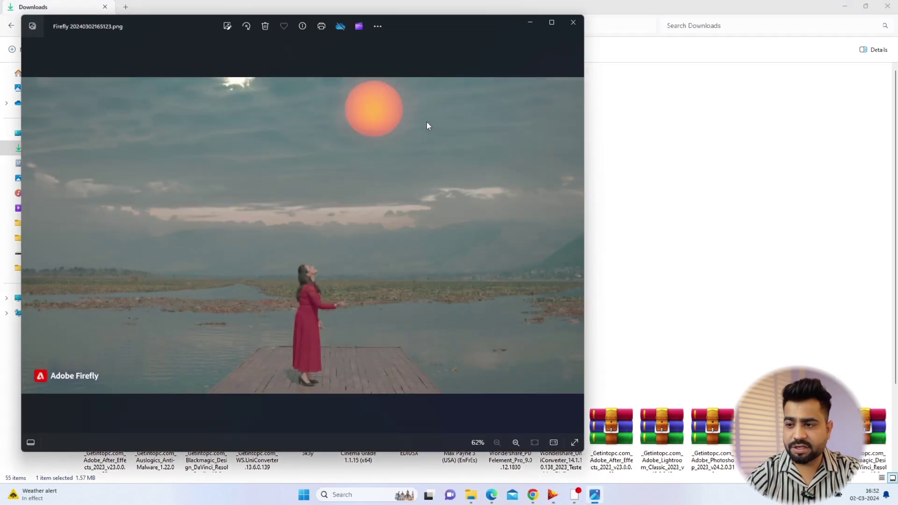
Step: Look through the downloaded Firefly sky images in Downloads, from the red sunset to the mountain version, and close the viewer
key("Right")
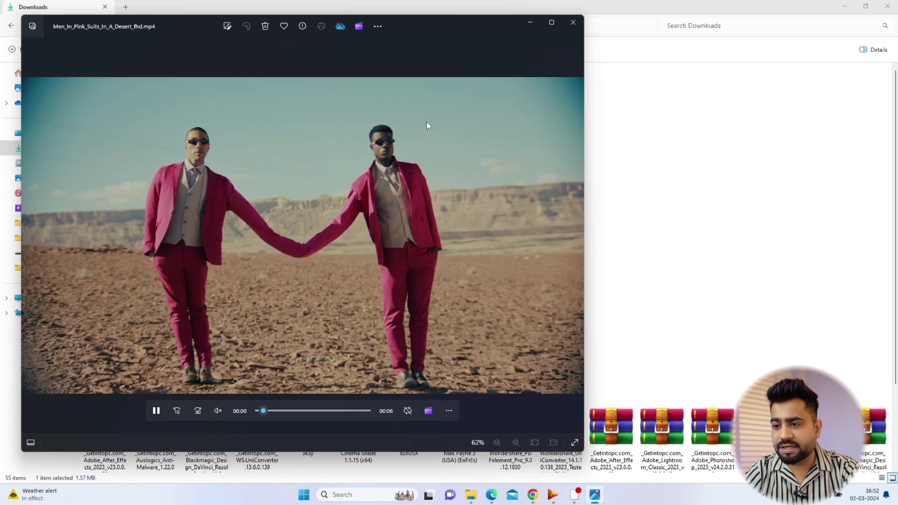
left_click(571, 24)
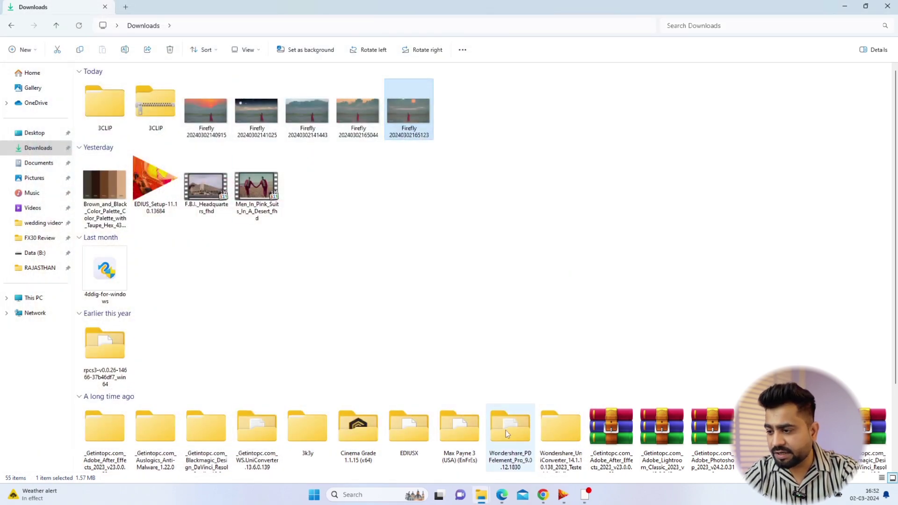
left_click(562, 494)
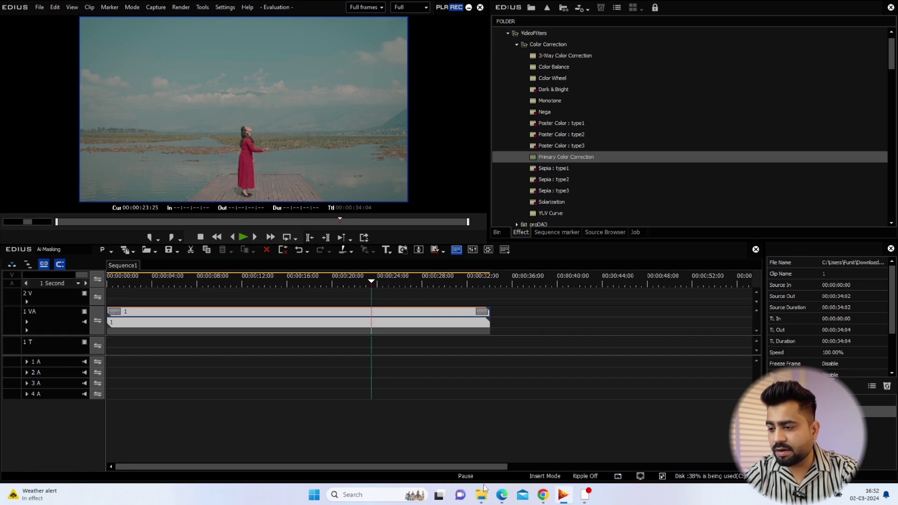
mouse_move(482, 490)
left_click(428, 445)
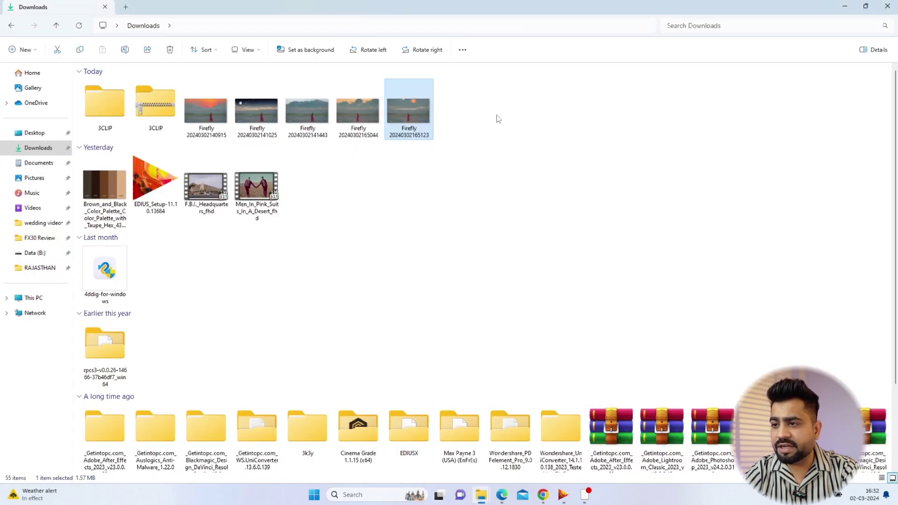
left_click_drag(498, 119, 323, 130)
left_click(263, 112)
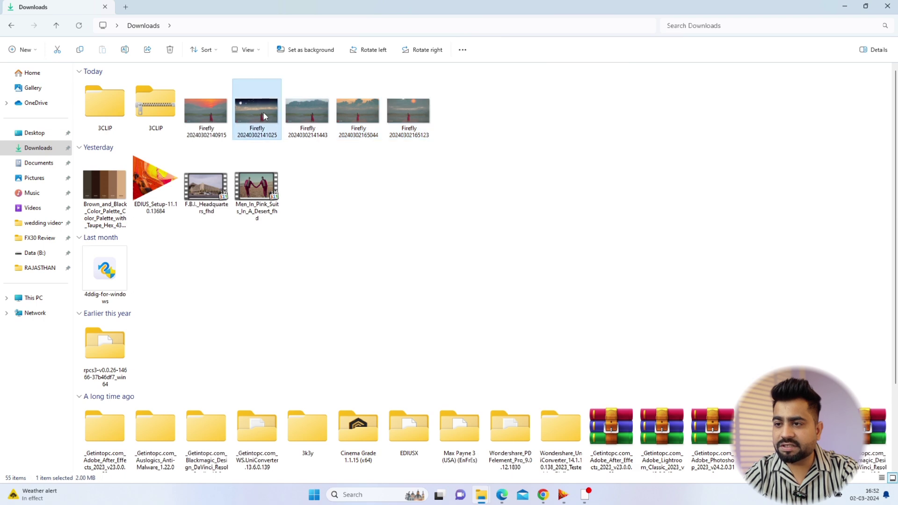
double_click(263, 114)
key("Left")
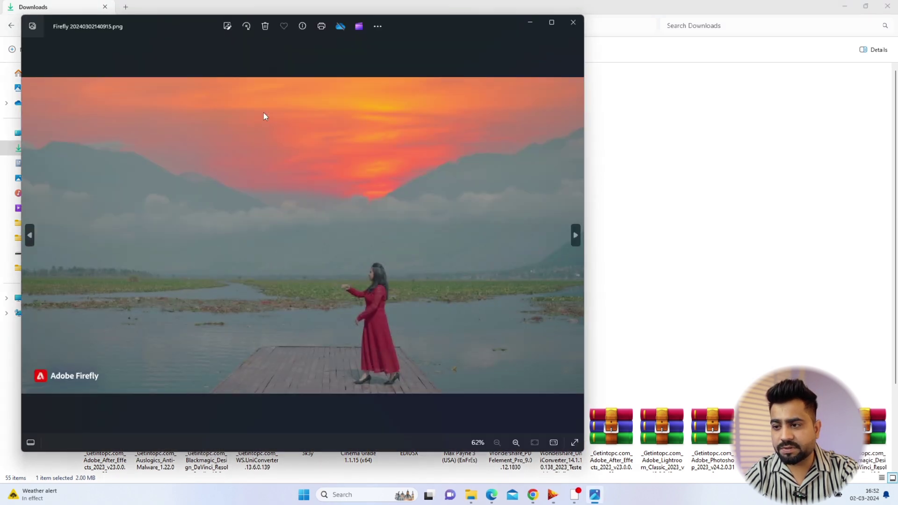
key("Right")
key("Left")
key("Left")
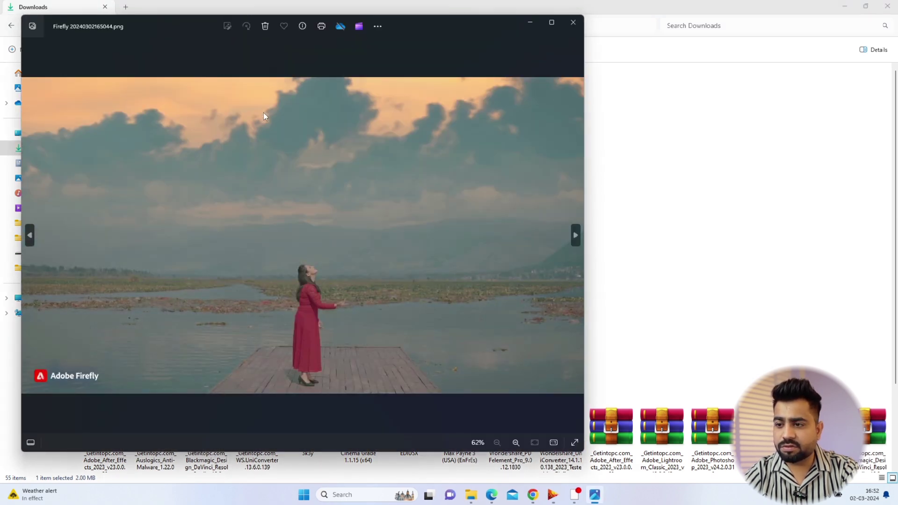
key("Right")
key("Right")
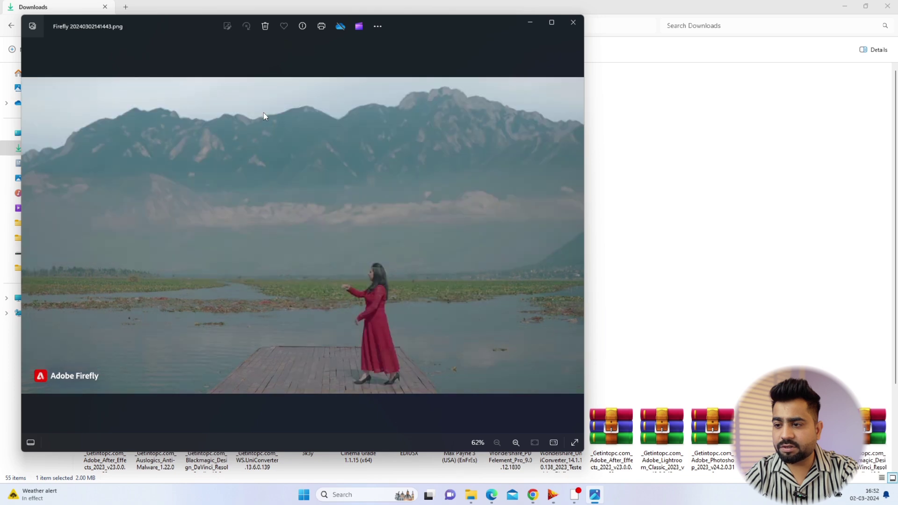
left_click(579, 28)
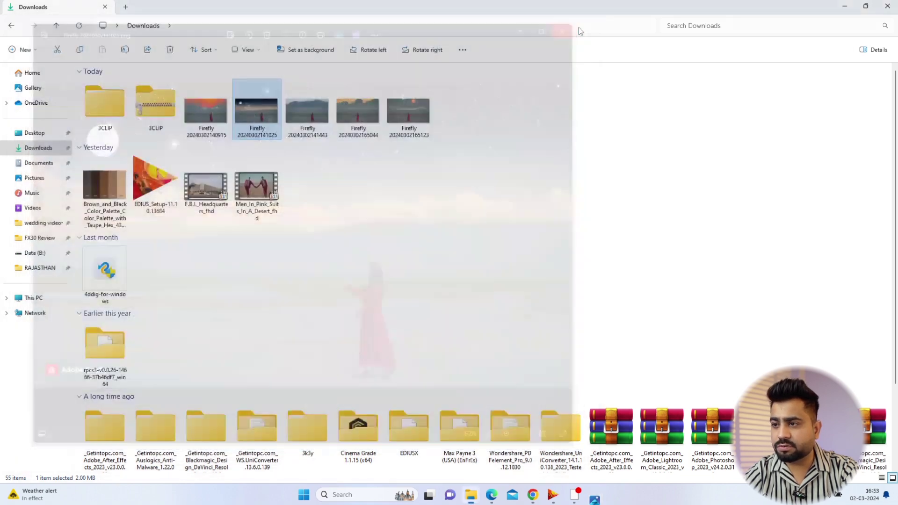
Step: Place the orange cloudy-sky and orange-sun Firefly images on track 2V above the lake clip, with the sun image at 00:00:08:20
left_click_drag(504, 125, 282, 297)
left_click_drag(373, 283, 241, 299)
left_click(280, 290)
left_click_drag(304, 284, 223, 296)
scroll(679, 83, "up", 1)
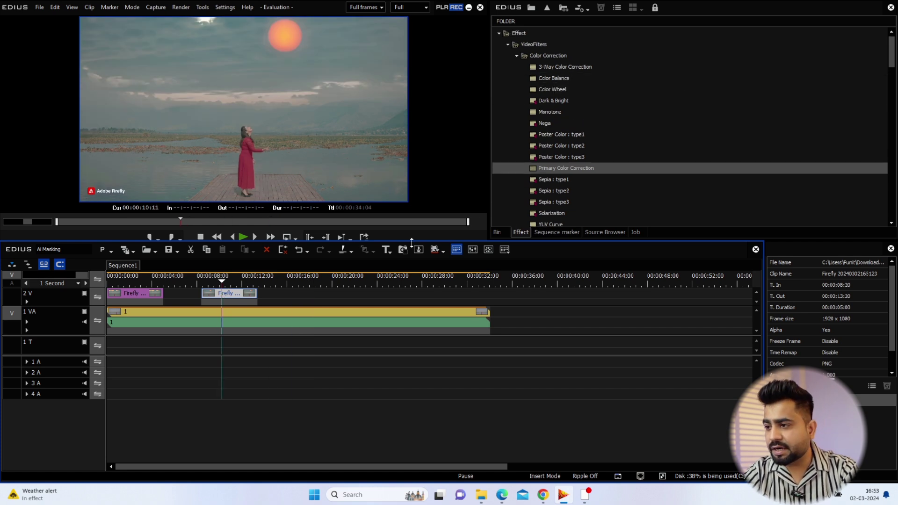
Step: Apply the Mask video filter to the orange-sun Firefly image on track 2V and open the filter's settings
left_click(517, 57)
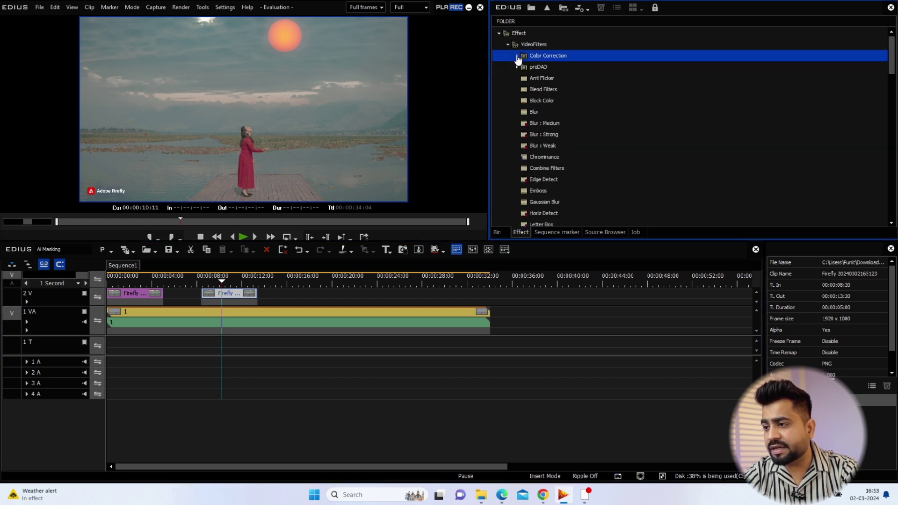
scroll(528, 146, "down", 1)
scroll(533, 154, "down", 3)
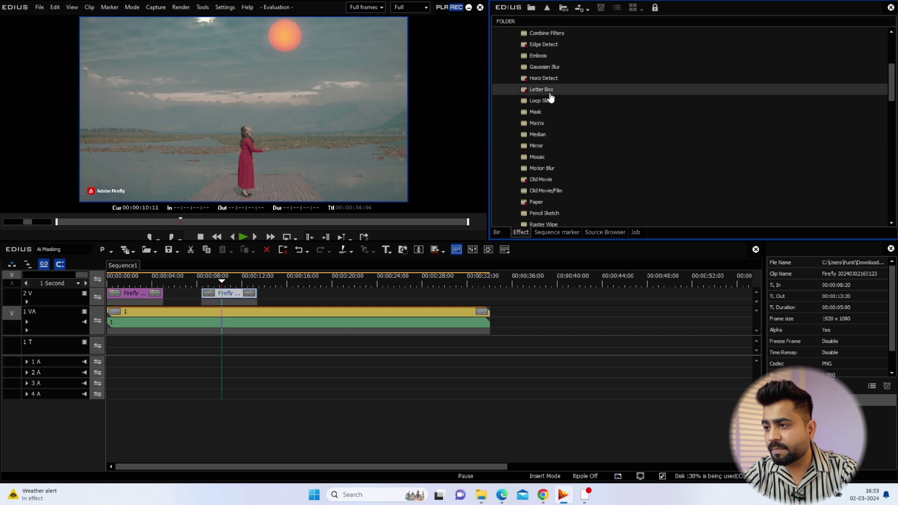
scroll(551, 93, "down", 1)
left_click_drag(535, 78, 253, 295)
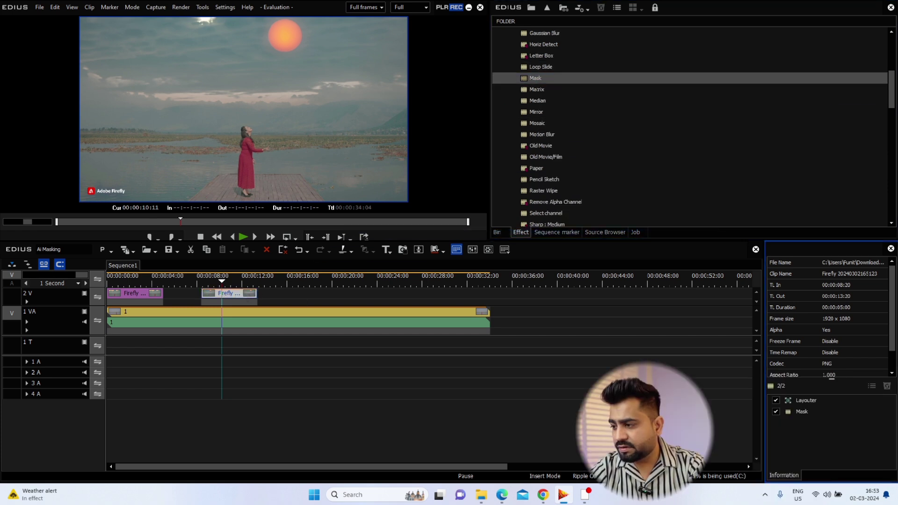
double_click(806, 411)
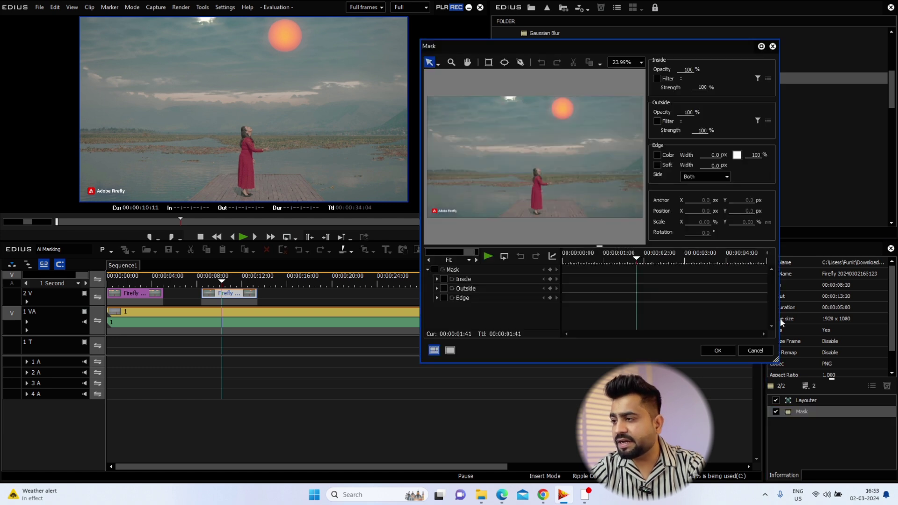
Step: Draw a closed freeform mask path around the woman, dock and lake, arching above her head and closing below the frame
left_click_drag(635, 258, 582, 257)
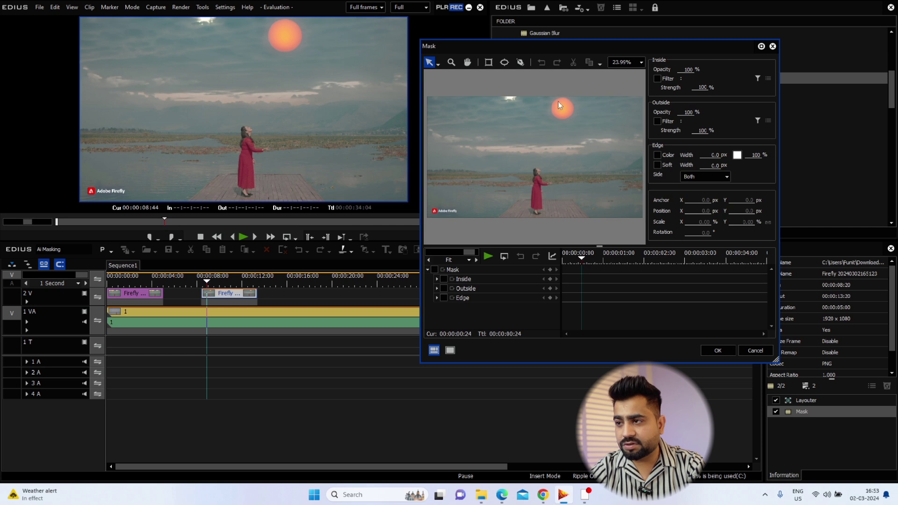
left_click(520, 62)
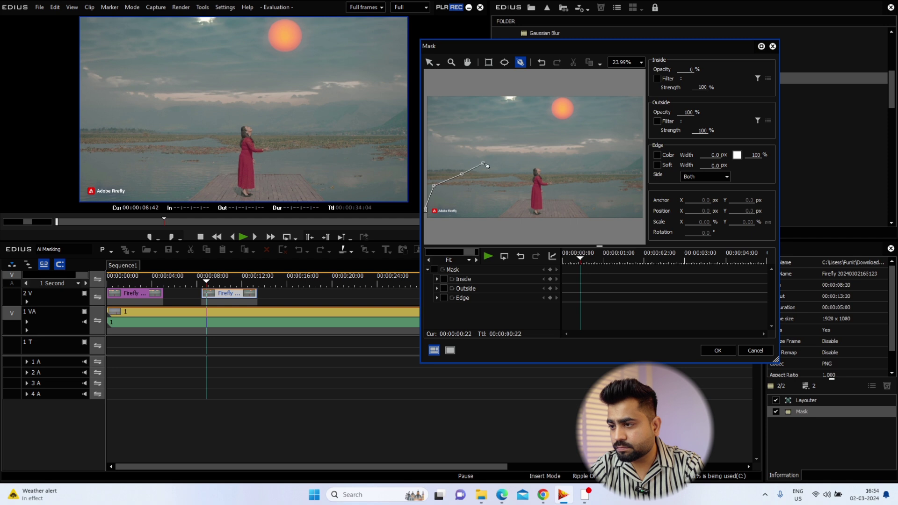
left_click(578, 153)
left_click(606, 162)
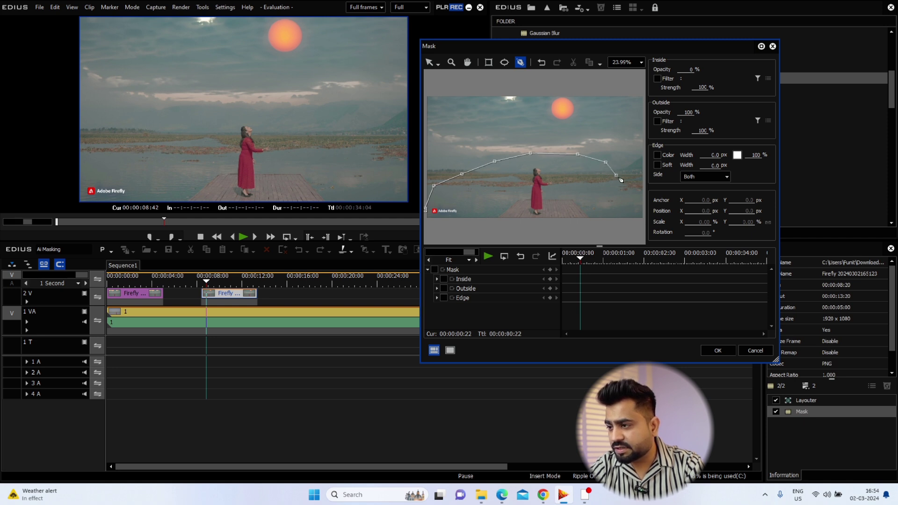
left_click(634, 177)
left_click(640, 186)
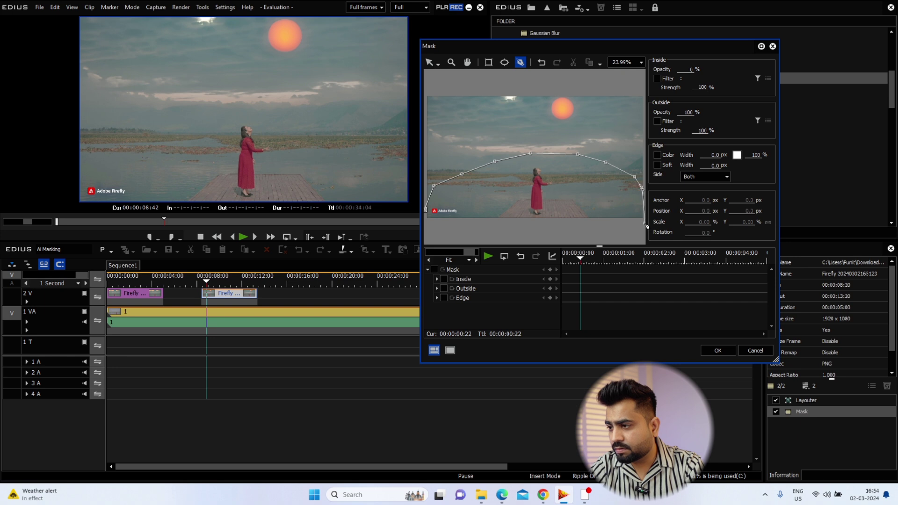
left_click(644, 226)
left_click(603, 231)
left_click(596, 229)
left_click(589, 230)
left_click(554, 233)
left_click(542, 233)
left_click(528, 234)
left_click(510, 238)
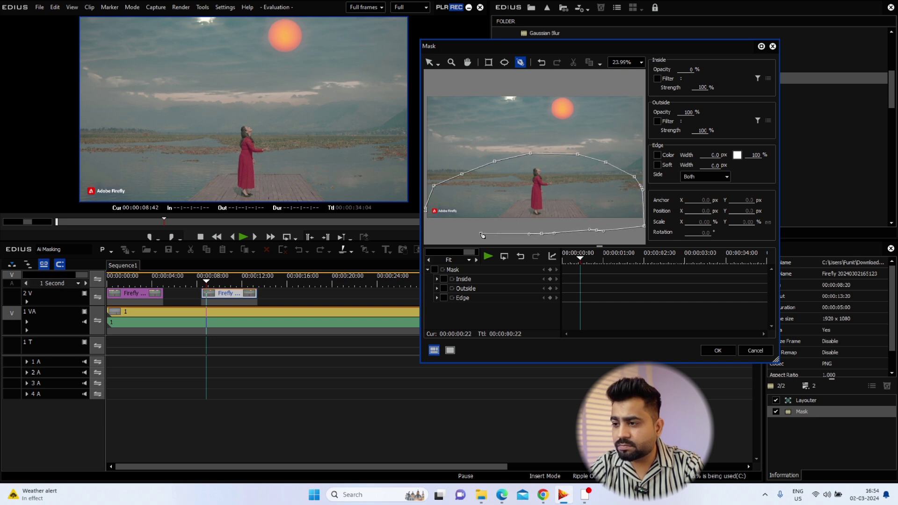
left_click(474, 232)
left_click(441, 231)
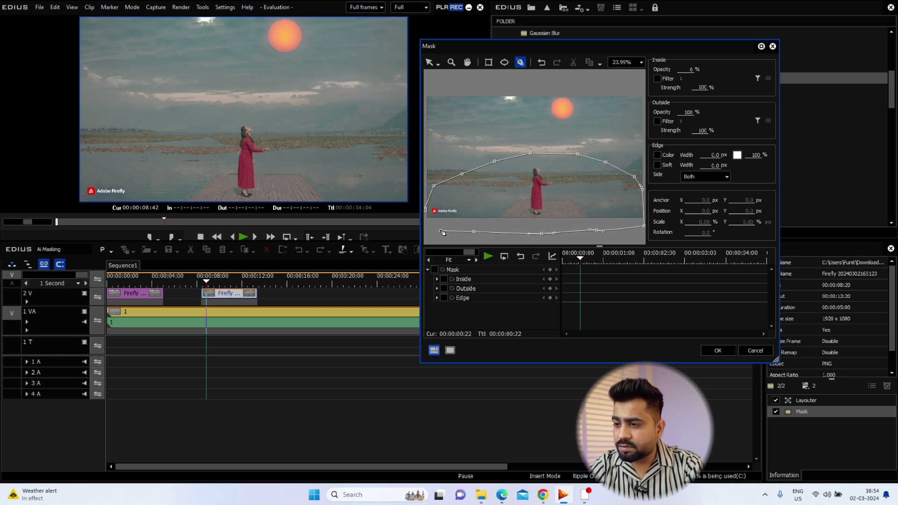
left_click(425, 209)
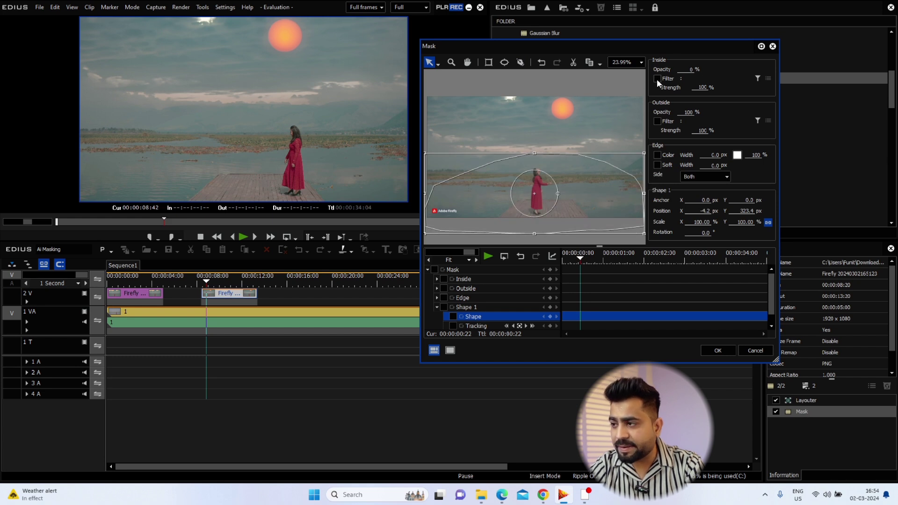
Step: Keep the mask's inside opacity at 0%, enable and widen its soft edge, apply the mask, and play back the composited sky
left_click(689, 69)
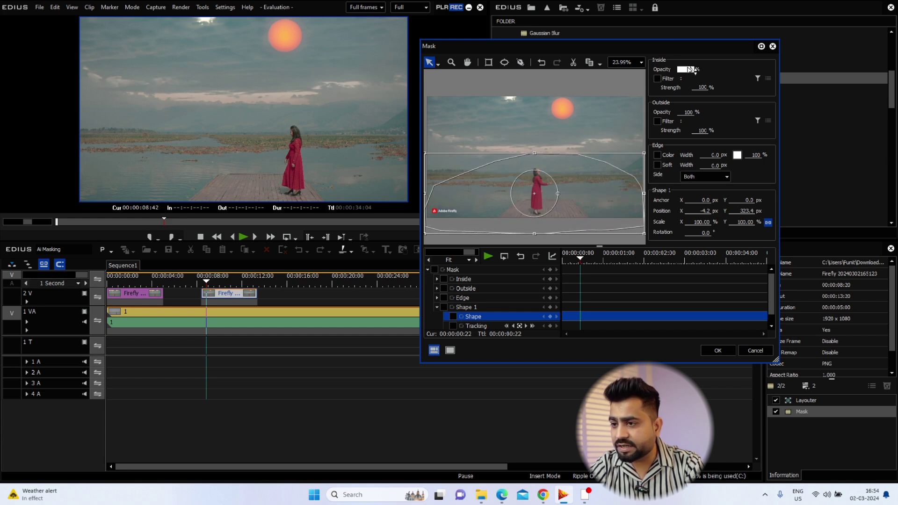
left_click(658, 165)
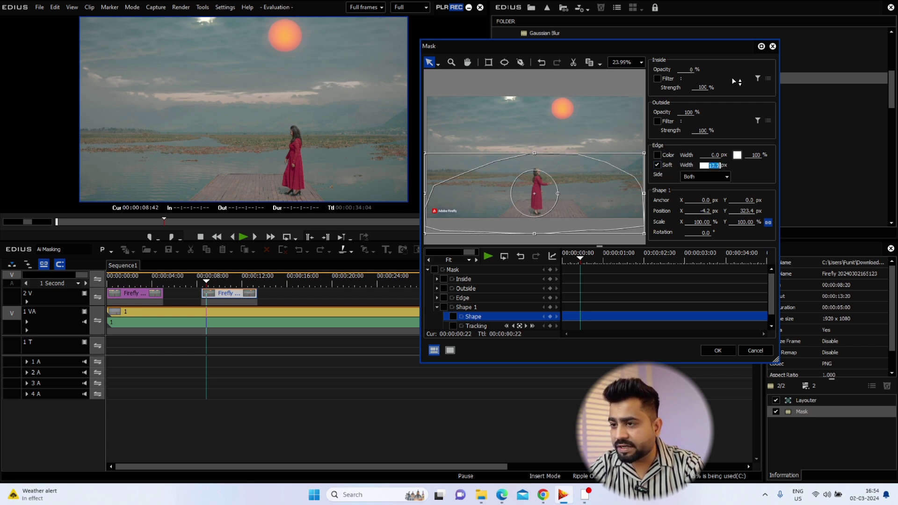
scroll(709, 165, "down", 5)
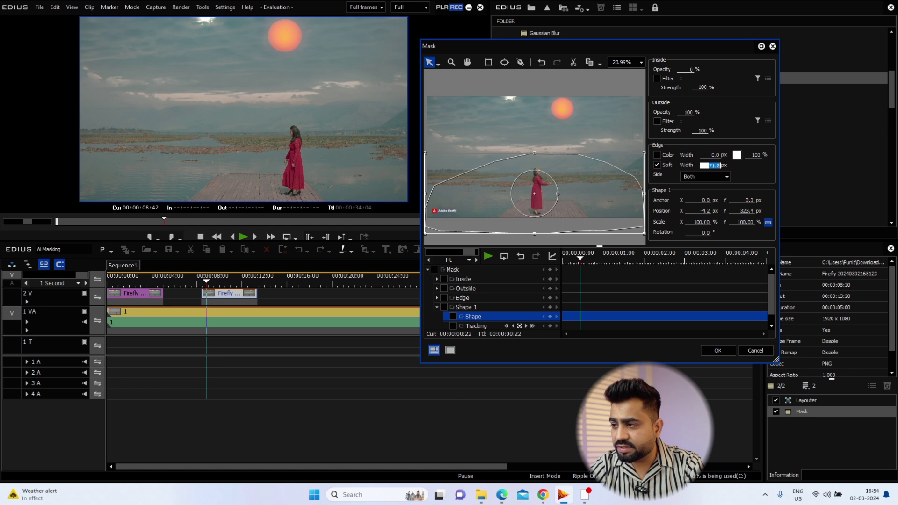
scroll(710, 165, "up", 5)
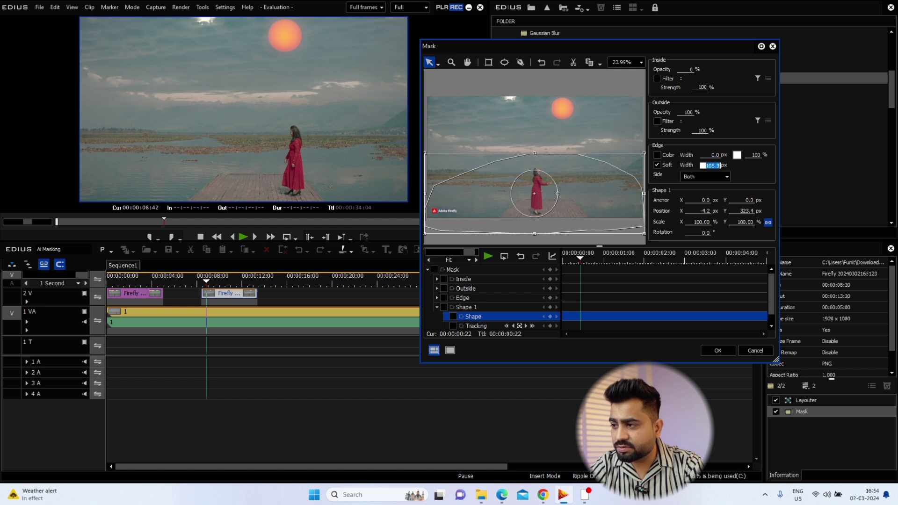
left_click(718, 350)
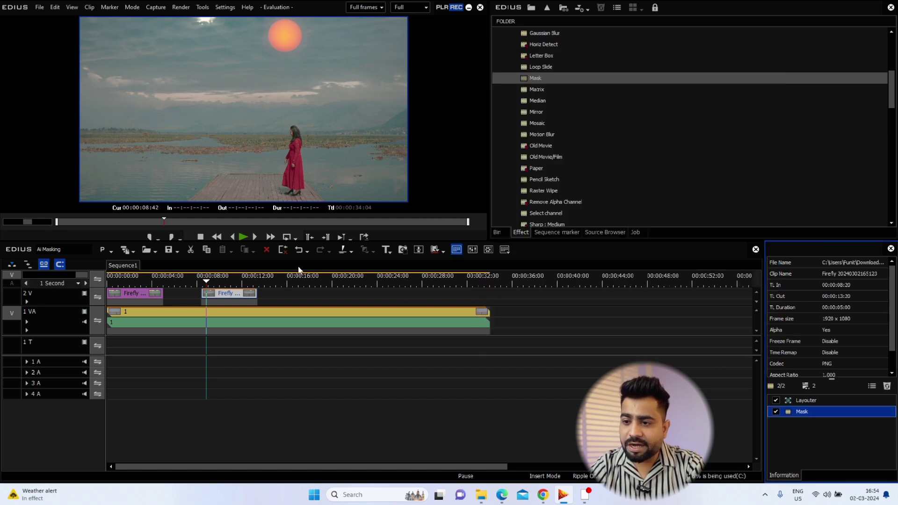
left_click_drag(207, 286, 181, 289)
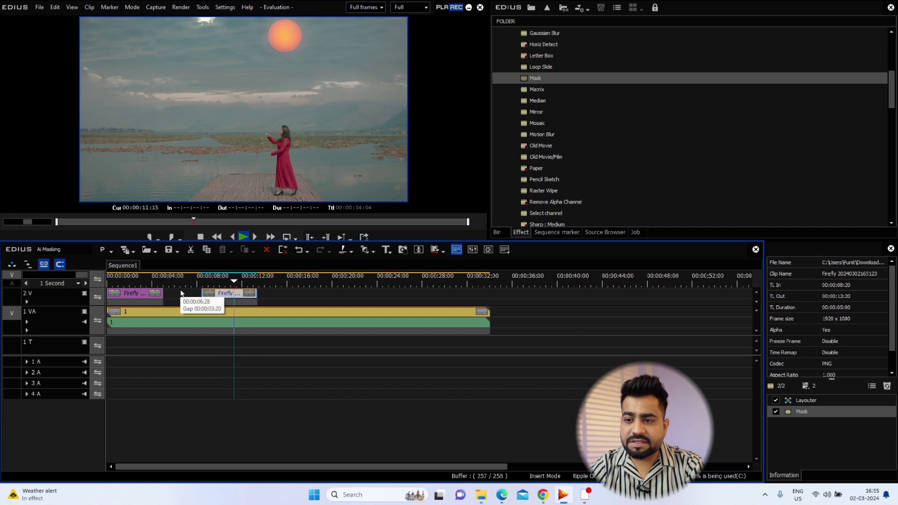
key("space")
Step: Move the orange cloudy-sky Firefly image to 00:00:14:00 on track 2V and copy the sun image's Mask filter onto it
left_click_drag(244, 297, 307, 295)
left_click(229, 280)
left_click_drag(535, 78, 240, 295)
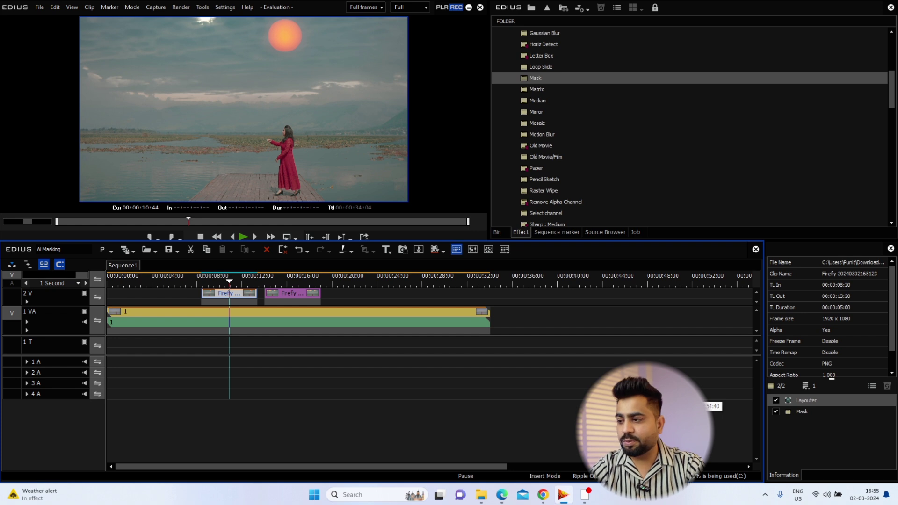
left_click(805, 413)
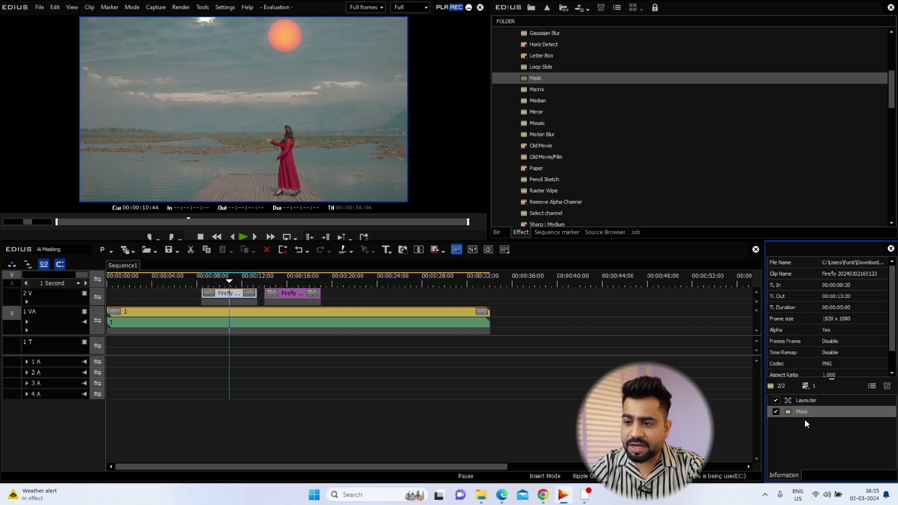
left_click(300, 296)
left_click_drag(234, 280, 259, 282)
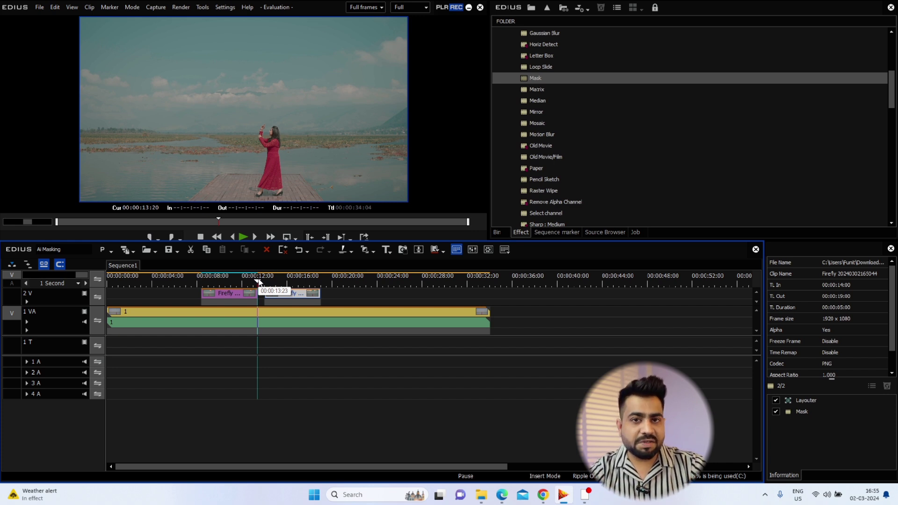
Step: Switch to Chrome and look through the YouTube playlist "EDIUS 11 and X Tipps and Tricks in Hindi"
left_click(542, 494)
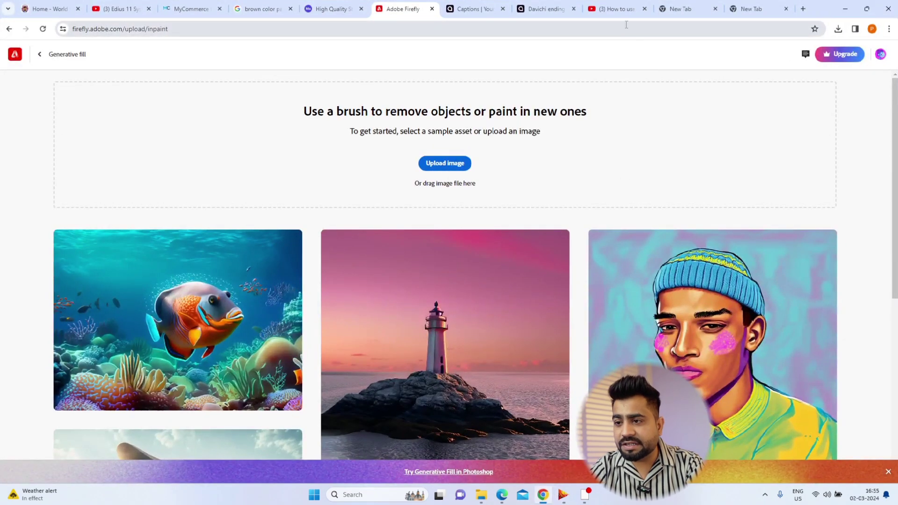
left_click(623, 10)
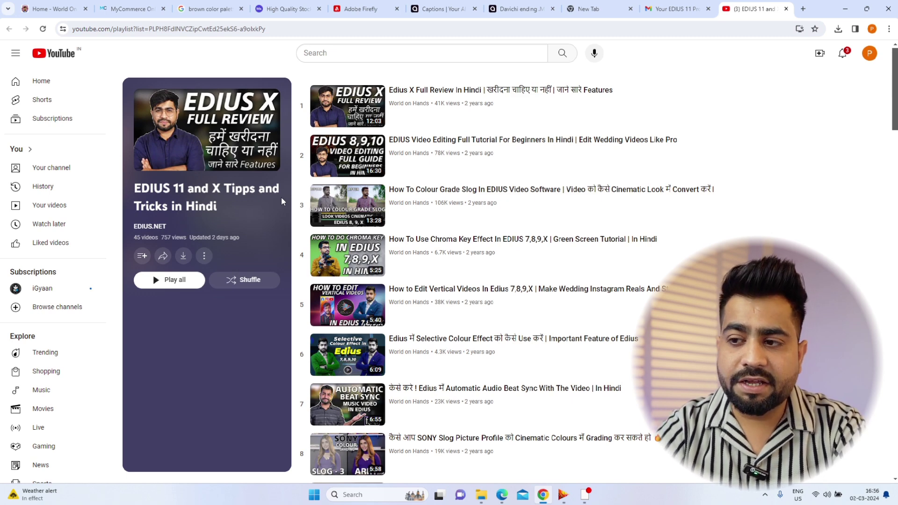
scroll(430, 287, "down", 1)
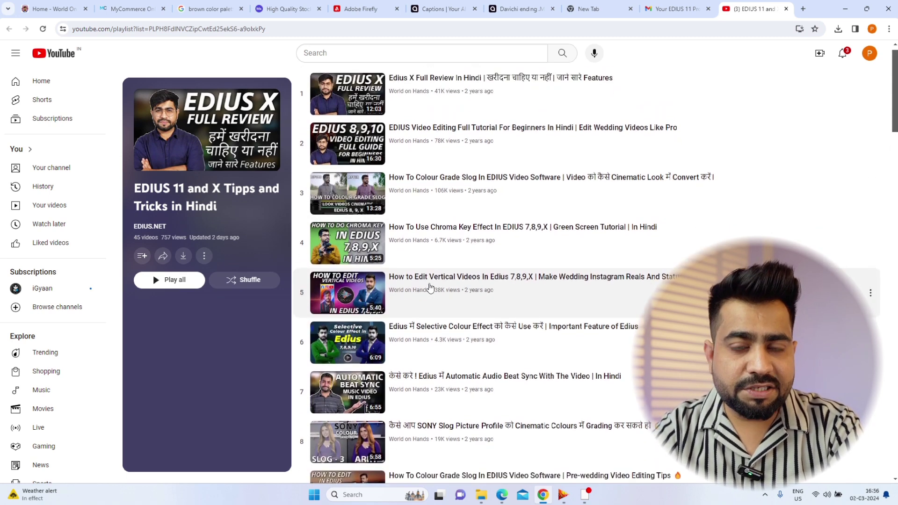
scroll(430, 288, "down", 15)
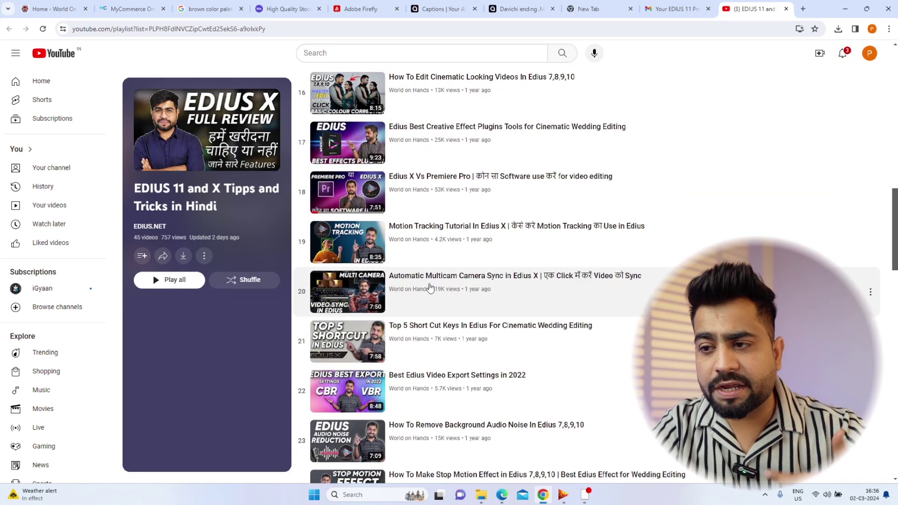
scroll(430, 288, "down", 6)
scroll(430, 286, "up", 2)
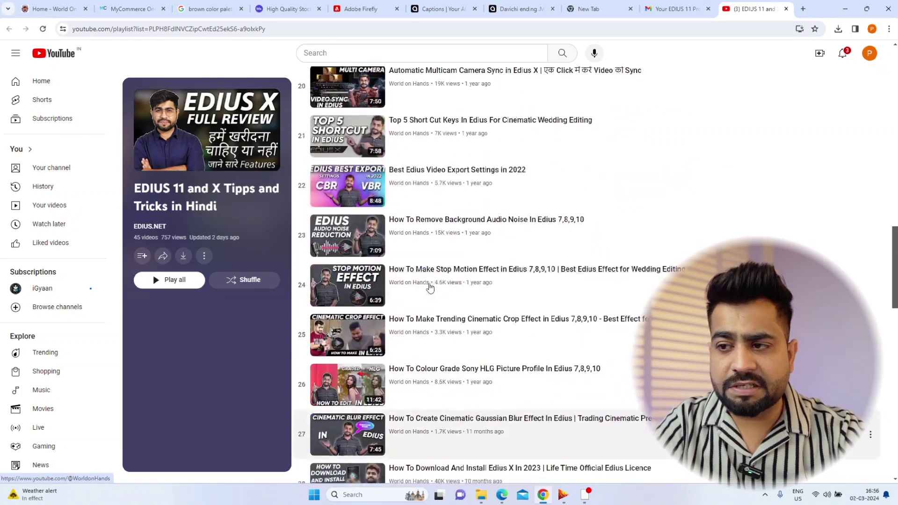
Step: Review the earlier tutorials in the EDIUS playlist, going back to the first video in the list
scroll(419, 213, "up", 5)
scroll(419, 213, "up", 12)
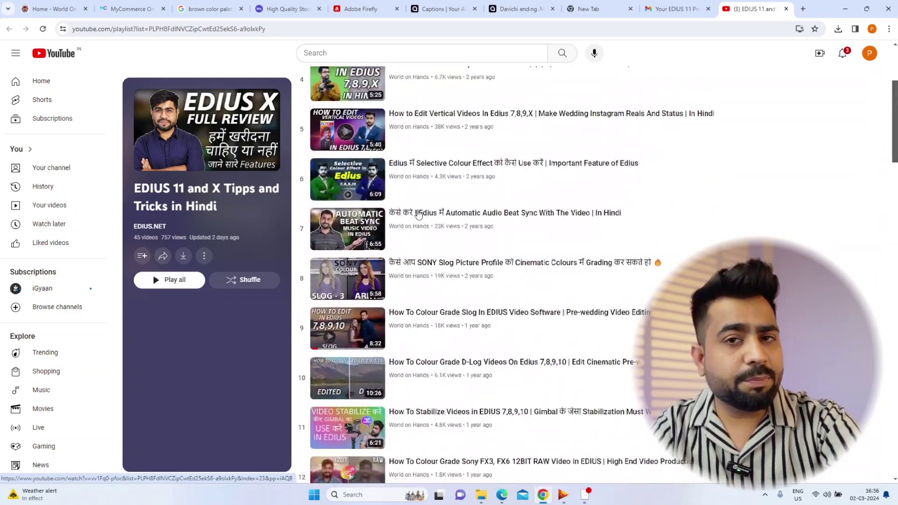
scroll(418, 214, "down", 20)
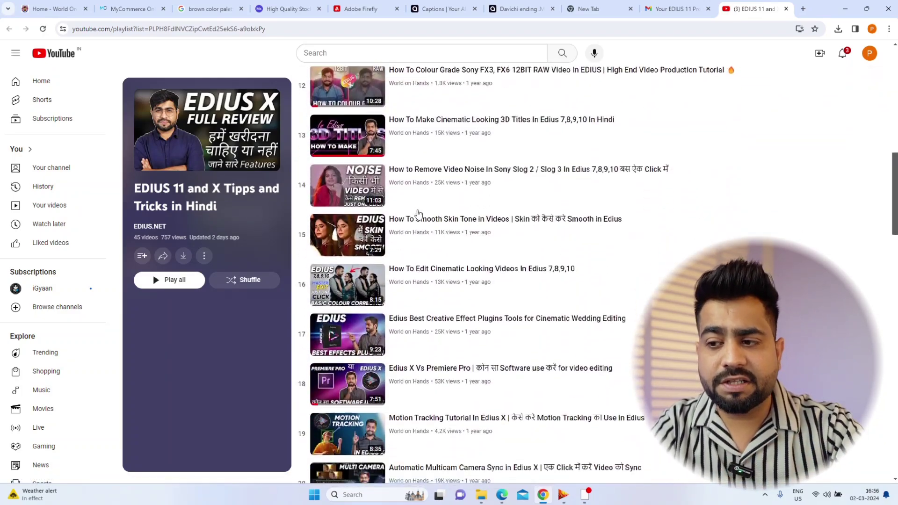
scroll(419, 214, "up", 20)
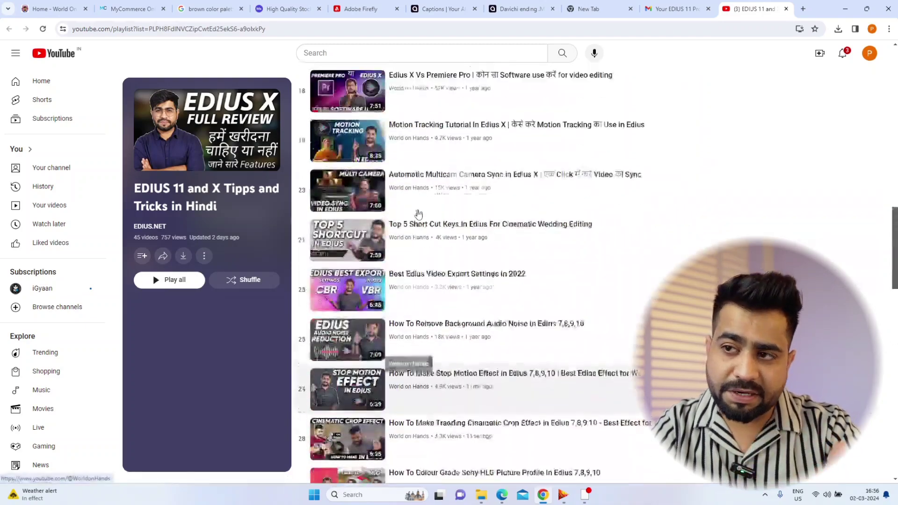
scroll(418, 214, "up", 3)
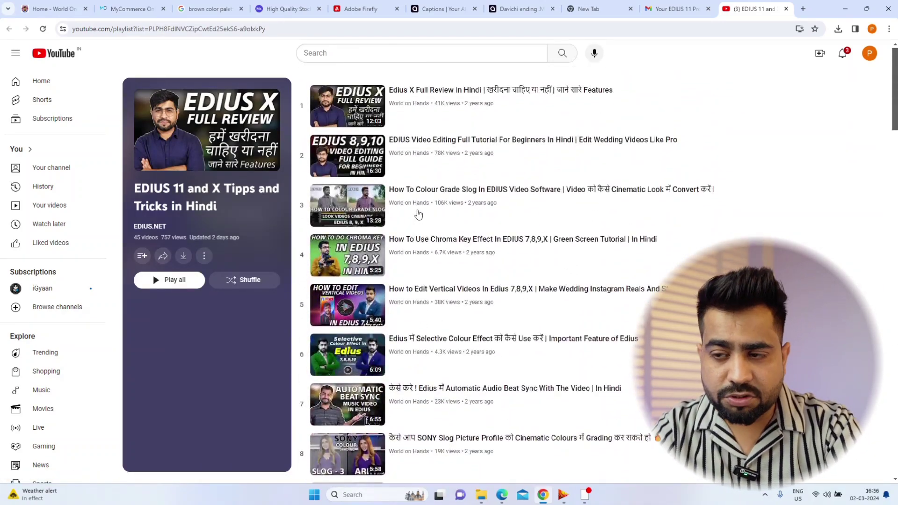
Step: Review the EDIUS 11 Pro cart and the billing and payment sections on the MyCommerce order page, and return to EDIUS
left_click(129, 9)
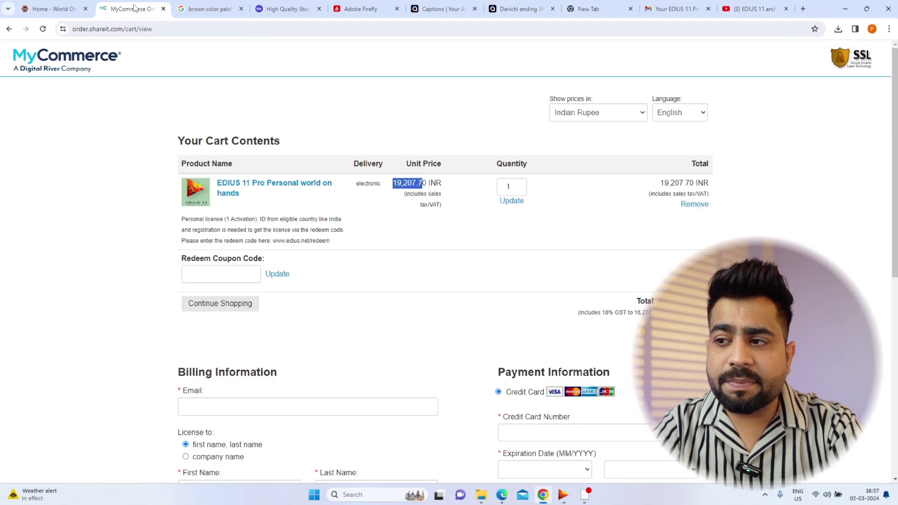
left_click(371, 107)
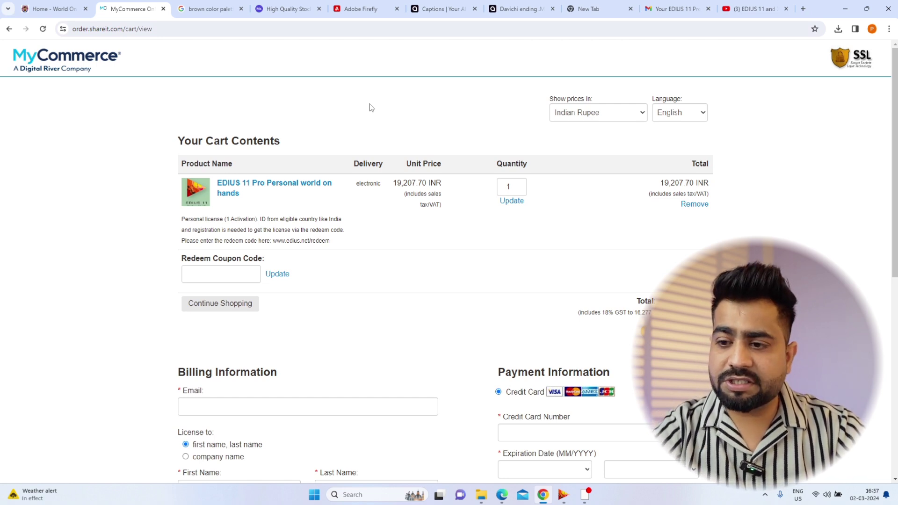
scroll(371, 107, "down", 3)
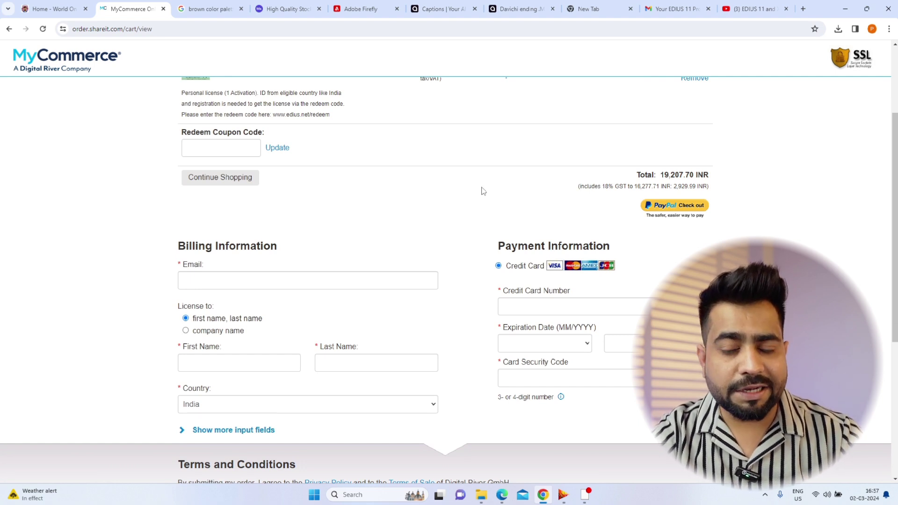
scroll(483, 191, "up", 3)
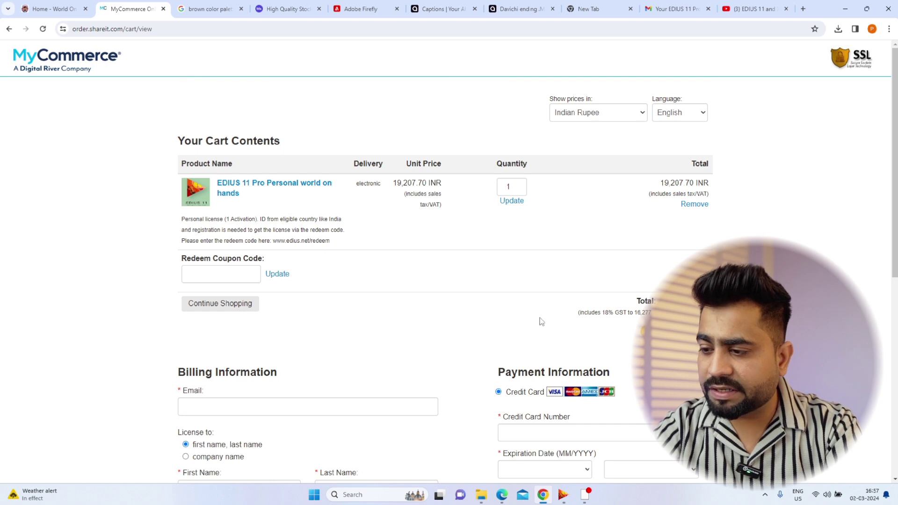
left_click(563, 494)
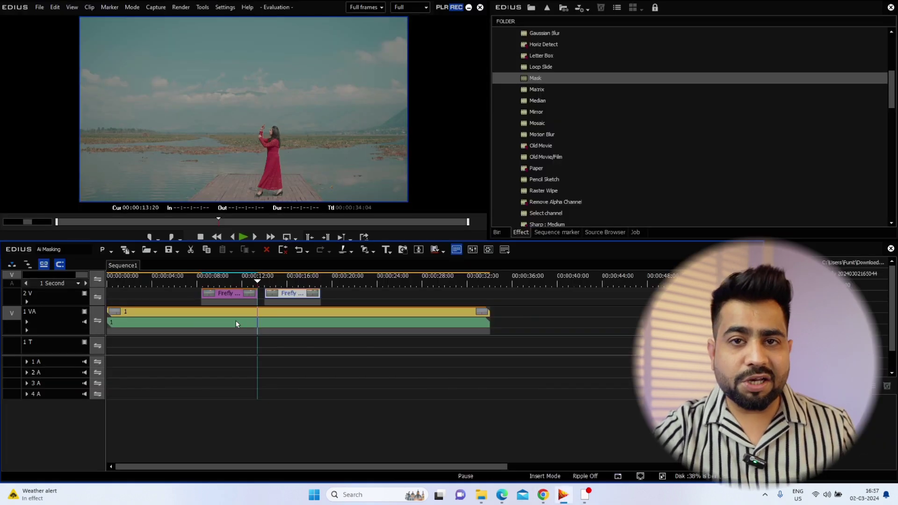